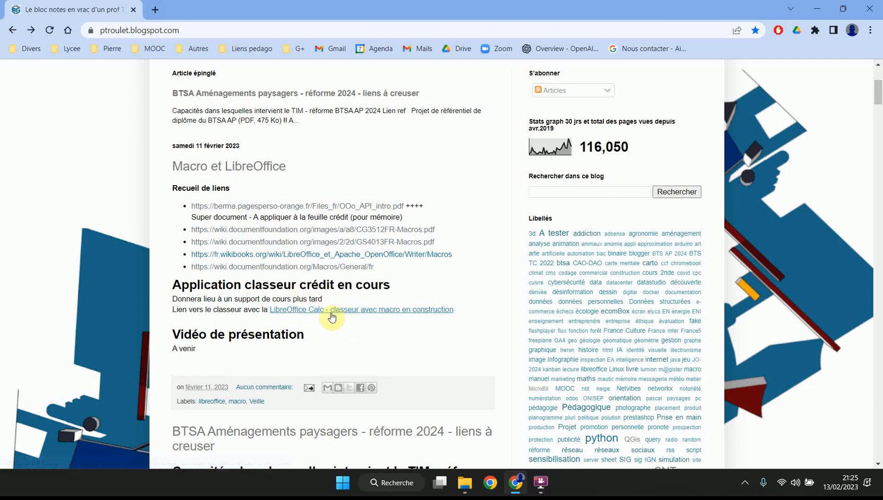
# Download the macro workbook linked in the blog post "Macro et LibreOffice" and open it in LibreOffice Calc with macros enabled
pyautogui.click(415, 315)
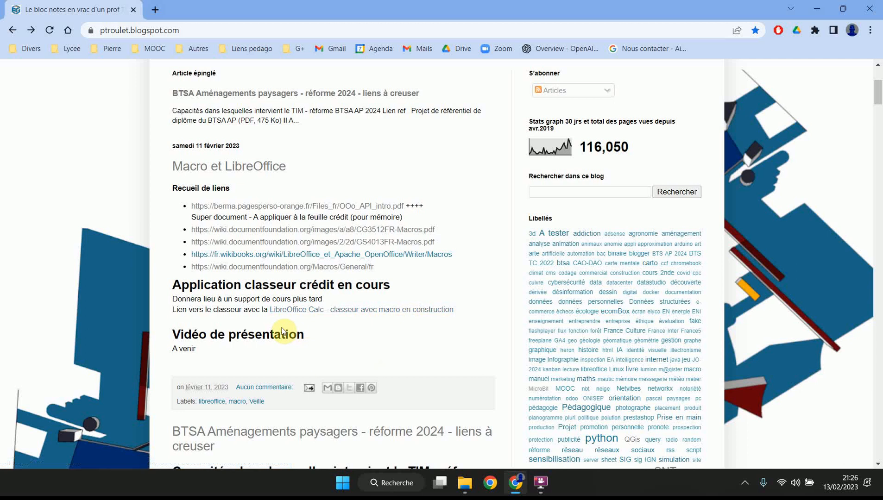
pyautogui.click(418, 311)
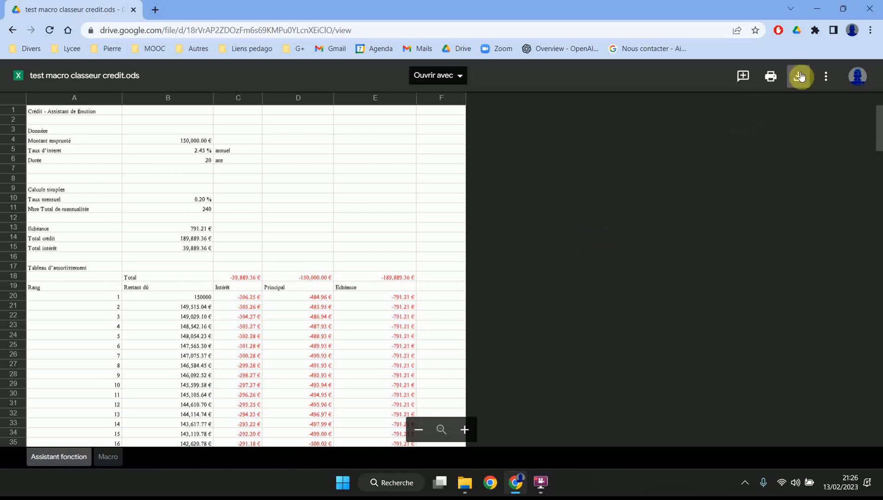
pyautogui.click(798, 76)
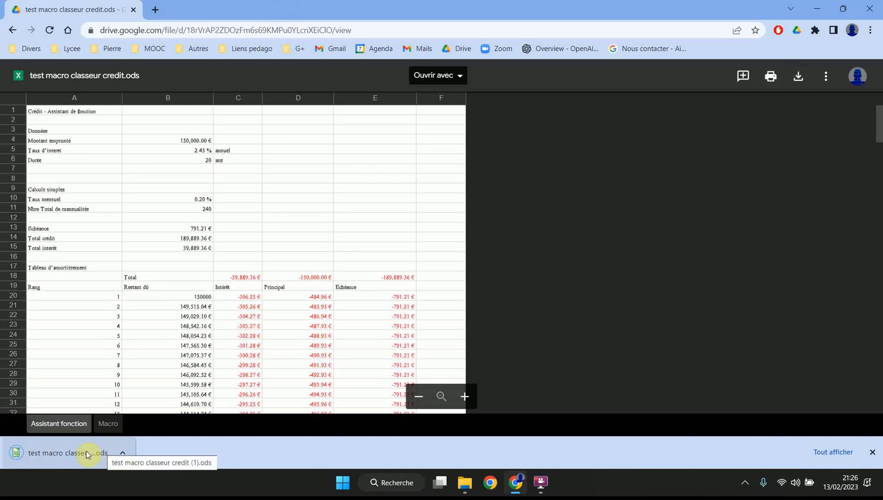
pyautogui.click(66, 455)
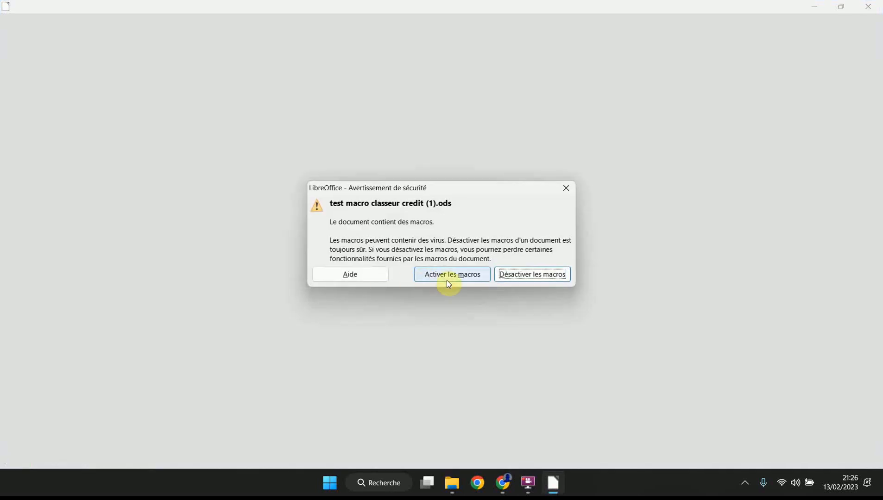
pyautogui.click(448, 284)
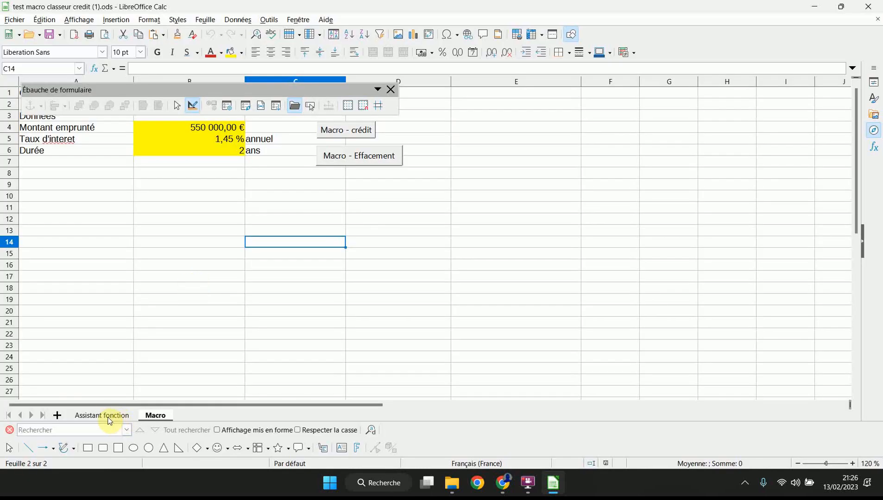
# Show the "Assistant fonction" sheet and close the floating form design toolbar
pyautogui.click(109, 420)
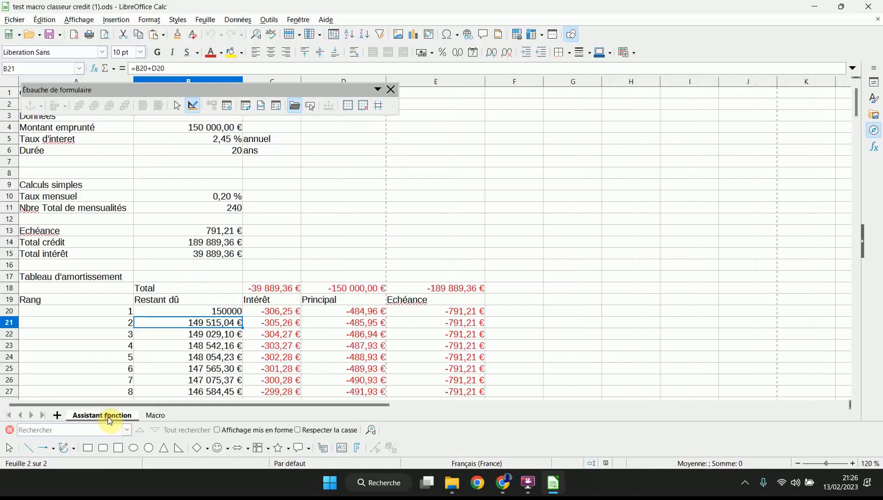
pyautogui.click(390, 91)
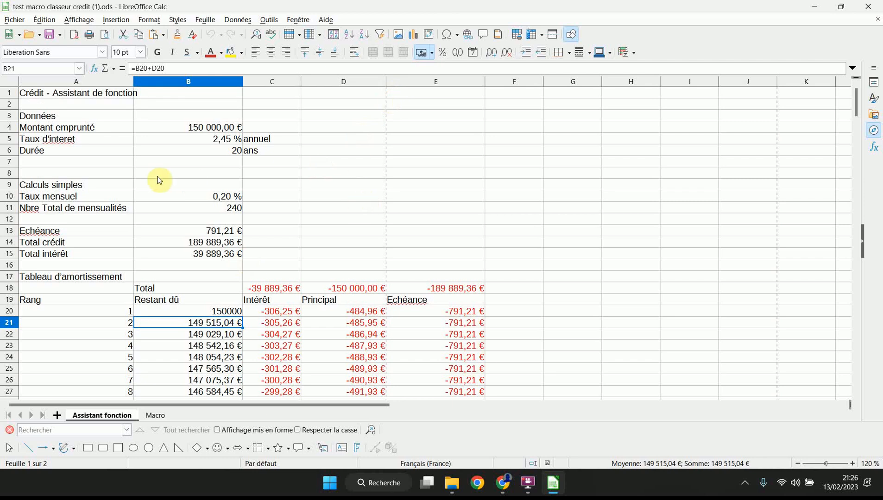
# Examine the loan inputs in B4:B6 and the simple calculations in B10:B15, cell by cell
pyautogui.click(208, 144)
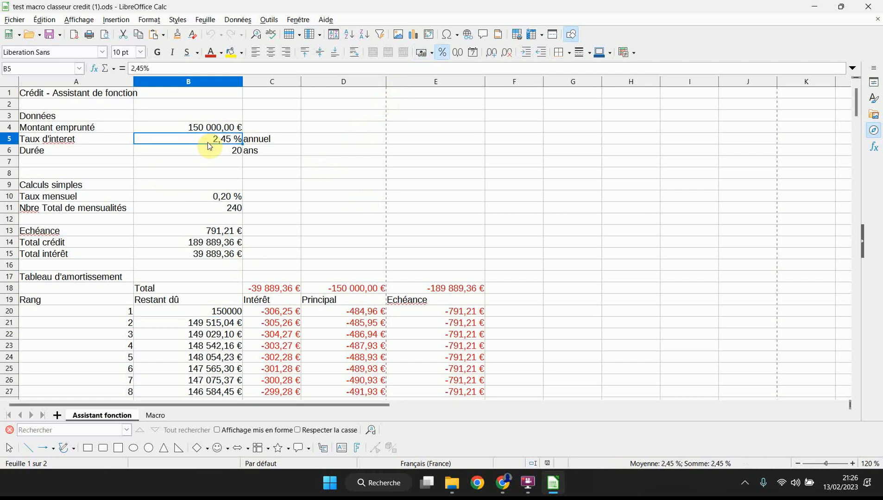
pyautogui.press('Up')
pyautogui.press('Down')
pyautogui.press('Down')
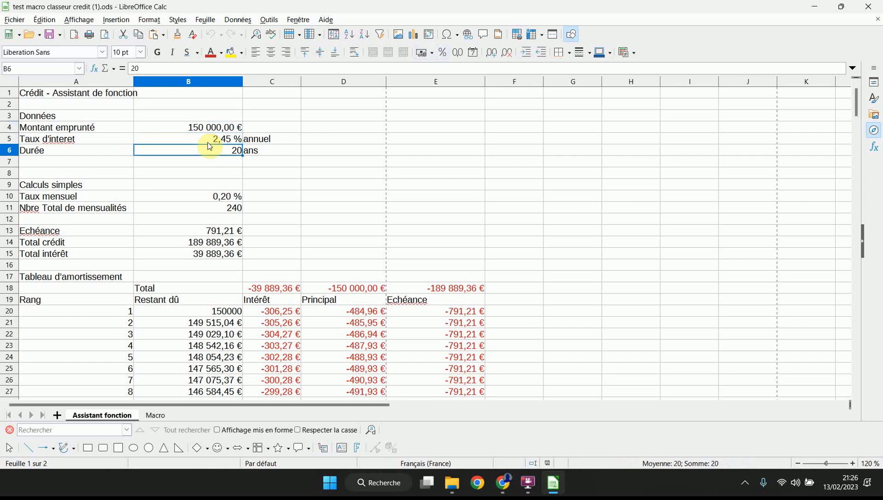
pyautogui.press('Down')
pyautogui.press('Down')
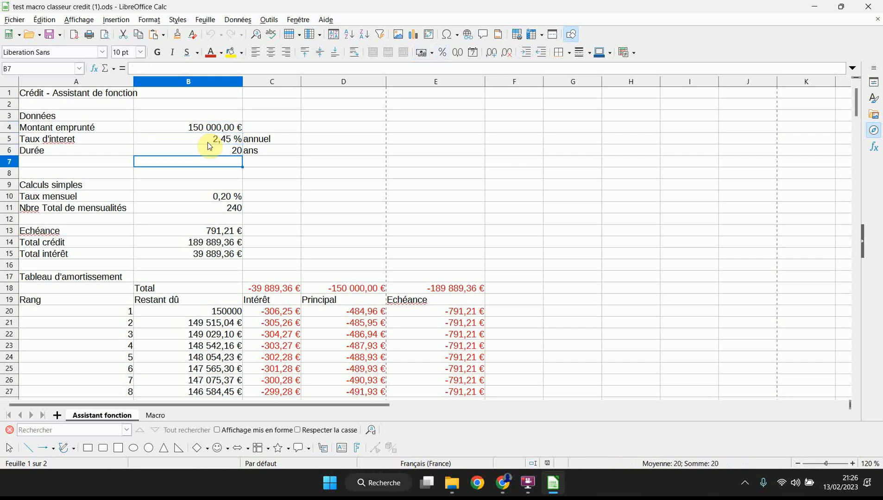
pyautogui.press('Down')
pyautogui.press('Down')
pyautogui.press('Down')
pyautogui.press('Down')
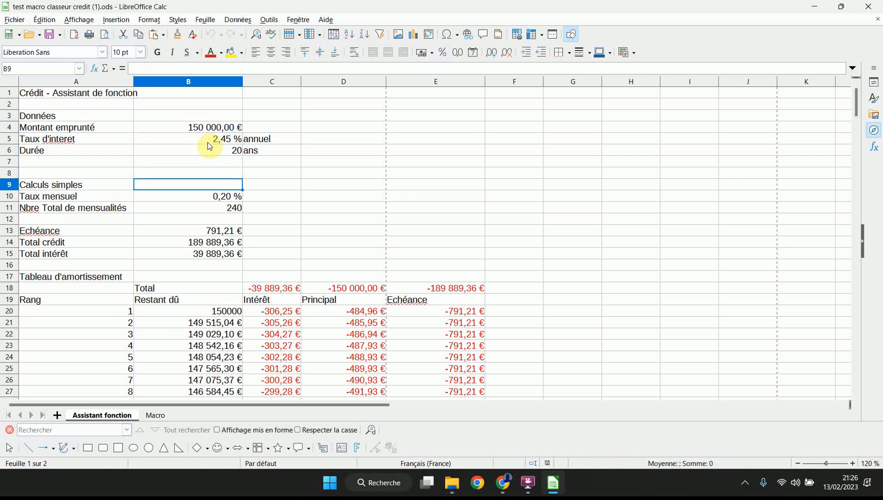
pyautogui.press('Down')
pyautogui.press('Down')
pyautogui.press('Down')
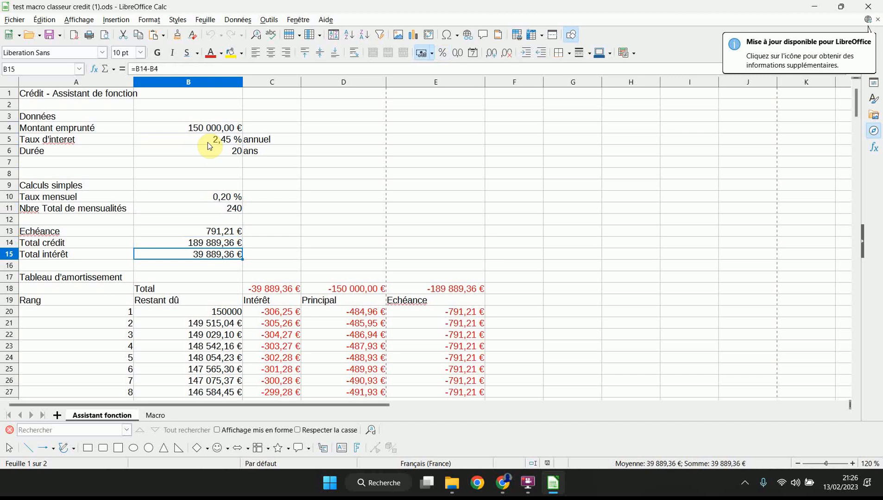
pyautogui.press('Up')
pyautogui.press('Up')
pyautogui.press('Up')
pyautogui.press('Up')
pyautogui.press('Up')
pyautogui.press('Up')
pyautogui.press('Up')
pyautogui.press('Up')
pyautogui.press('Up')
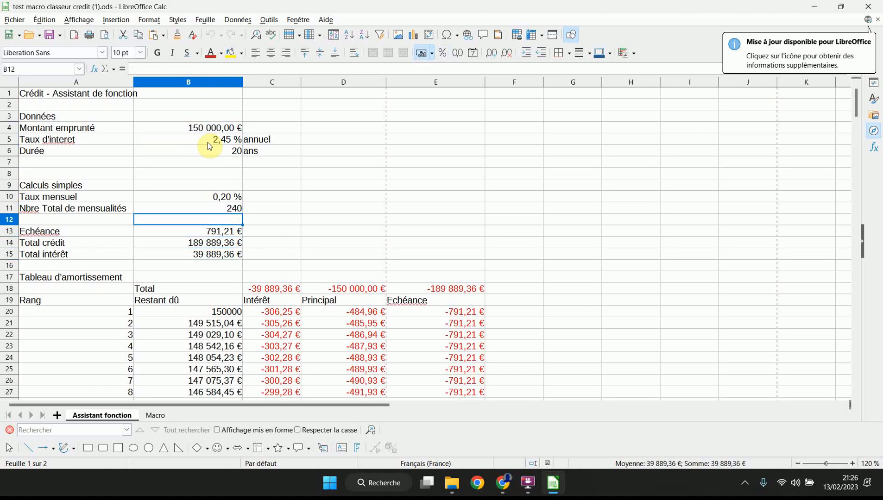
pyautogui.press('Up')
pyautogui.press('Up')
# Go through the results in column B down to the first rows of the amortisation table
pyautogui.press('Down')
pyautogui.press('Down')
pyautogui.press('Down')
pyautogui.press('Down')
pyautogui.press('Down')
pyautogui.press('Down')
pyautogui.press('Down')
pyautogui.press('Down')
pyautogui.press('Down')
pyautogui.press('Down')
pyautogui.press('Down')
pyautogui.press('Down')
pyautogui.press('Down')
pyautogui.press('Down')
pyautogui.press('Down')
pyautogui.press('Down')
pyautogui.press('Down')
pyautogui.press('Down')
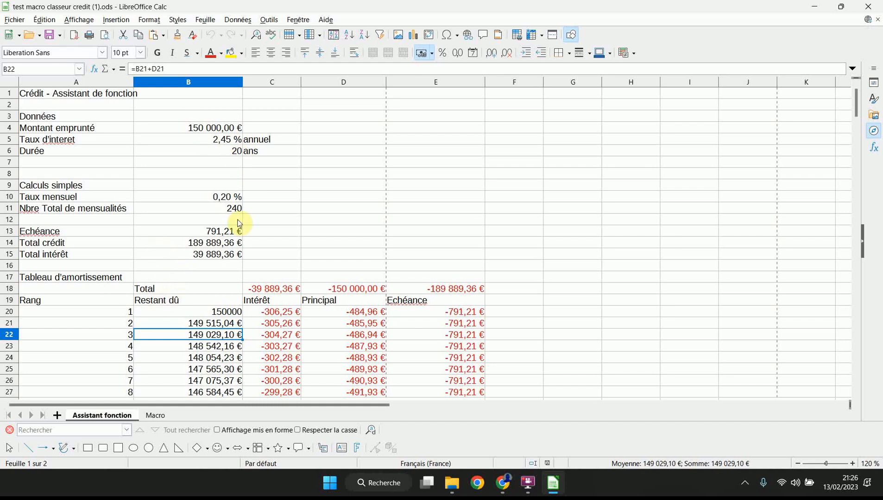
# Follow column B from the borrowed amount in B4 through the whole amortisation table to beyond its last row
pyautogui.click(212, 129)
pyautogui.press('Down')
pyautogui.press('Down')
pyautogui.press('Down')
pyautogui.press('Down')
pyautogui.press('Down')
pyautogui.press('Down')
pyautogui.press('Down')
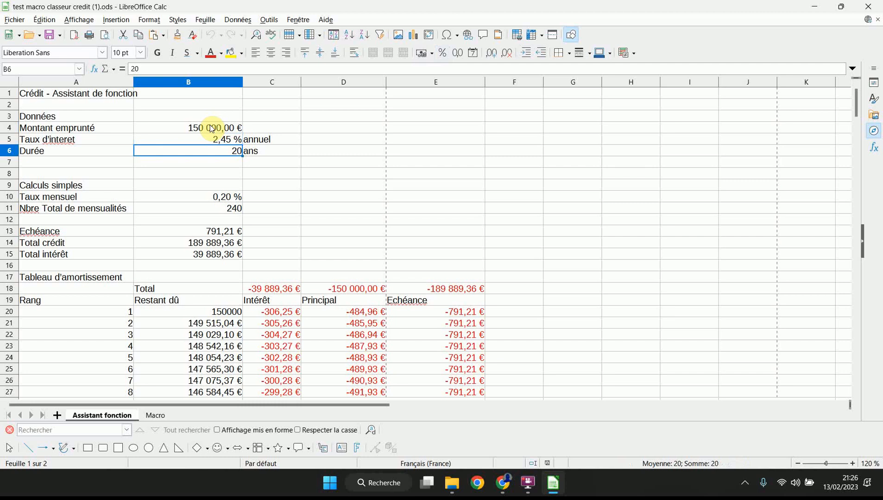
pyautogui.press('Down')
pyautogui.press('Down')
pyautogui.press('Down')
pyautogui.press('Down')
pyautogui.press('Down')
pyautogui.press('Down')
pyautogui.press('Down')
pyautogui.press('Down')
pyautogui.press('Down')
pyautogui.press('Down')
pyautogui.press('Down')
pyautogui.press('Down')
pyautogui.press('Down')
pyautogui.press('Down')
pyautogui.press('Down')
pyautogui.press('Down')
pyautogui.press('Down')
pyautogui.press('Down')
pyautogui.press('Down')
pyautogui.press('Down')
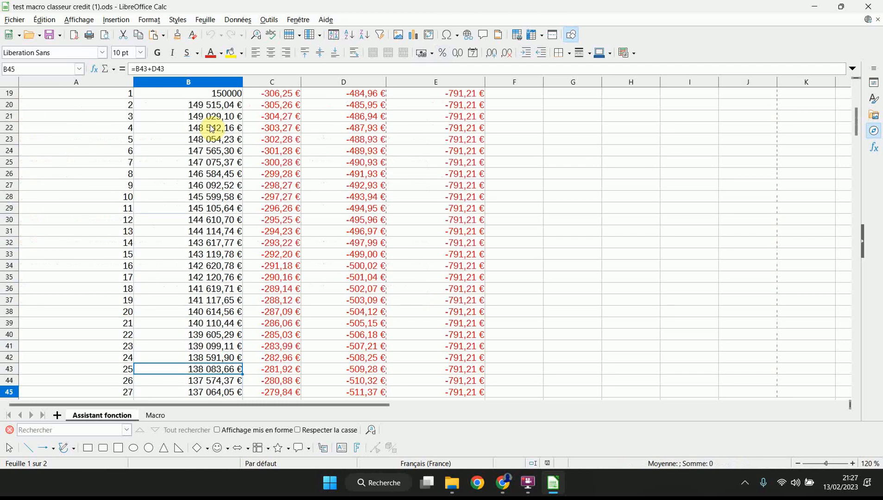
pyautogui.press('Down')
pyautogui.press('Down')
pyautogui.press('Down')
pyautogui.press('Down')
pyautogui.press('Down')
pyautogui.press('Down')
pyautogui.press('Down')
pyautogui.press('Down')
pyautogui.press('Down')
pyautogui.press('Down')
pyautogui.press('Down')
pyautogui.press('Down')
pyautogui.press('Down')
pyautogui.press('Down')
pyautogui.press('Down')
pyautogui.press('Down')
pyautogui.press('Down')
pyautogui.press('Down')
pyautogui.press('Down')
pyautogui.press('Down')
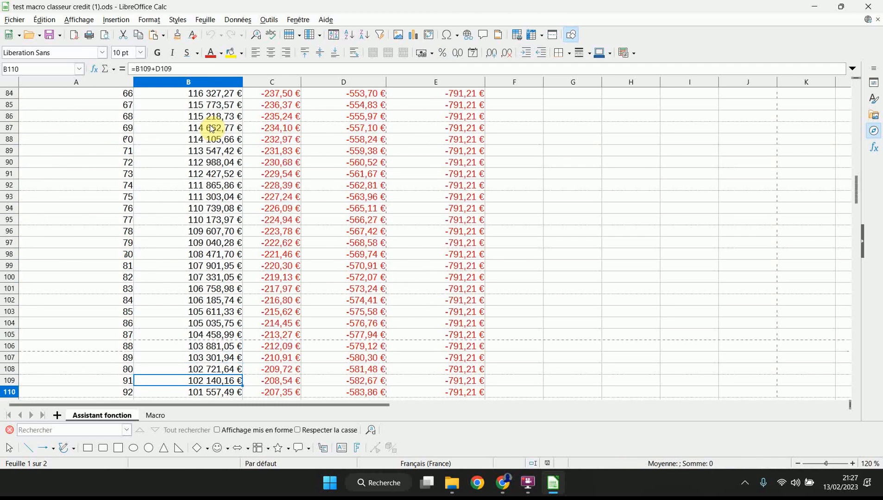
pyautogui.press('Down')
pyautogui.press('Down')
pyautogui.press('Down')
pyautogui.press('Down')
pyautogui.press('Down')
pyautogui.press('Down')
pyautogui.press('Down')
pyautogui.press('Down')
pyautogui.press('Down')
pyautogui.press('Down')
pyautogui.press('Down')
pyautogui.press('Down')
pyautogui.press('Down')
pyautogui.press('Down')
pyautogui.press('Down')
pyautogui.press('Down')
pyautogui.press('Down')
pyautogui.press('Down')
pyautogui.press('Down')
pyautogui.press('Down')
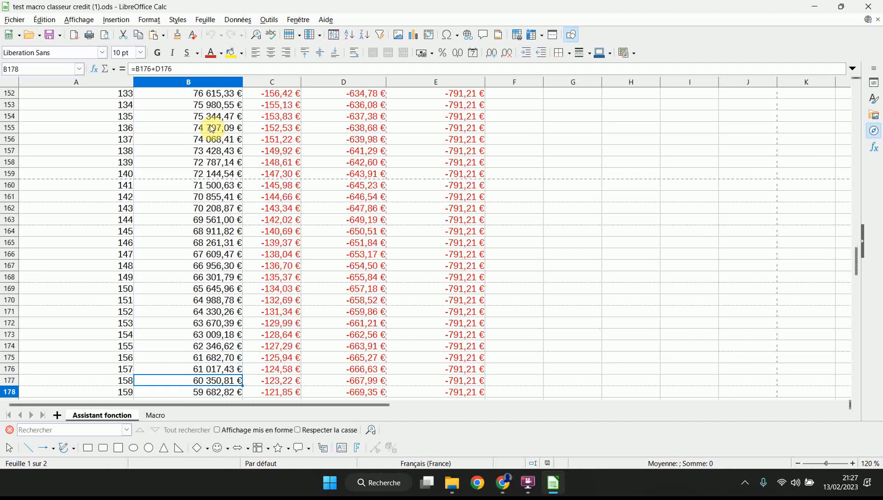
pyautogui.press('Down')
pyautogui.press('Down')
pyautogui.press('Down')
pyautogui.press('Down')
pyautogui.press('Down')
pyautogui.press('Down')
pyautogui.press('Down')
pyautogui.press('Down')
pyautogui.press('Down')
pyautogui.press('Down')
pyautogui.press('Down')
pyautogui.press('Down')
pyautogui.press('Down')
pyautogui.press('Down')
pyautogui.press('Down')
pyautogui.press('Down')
pyautogui.press('Down')
pyautogui.press('Down')
pyautogui.press('Down')
pyautogui.press('Down')
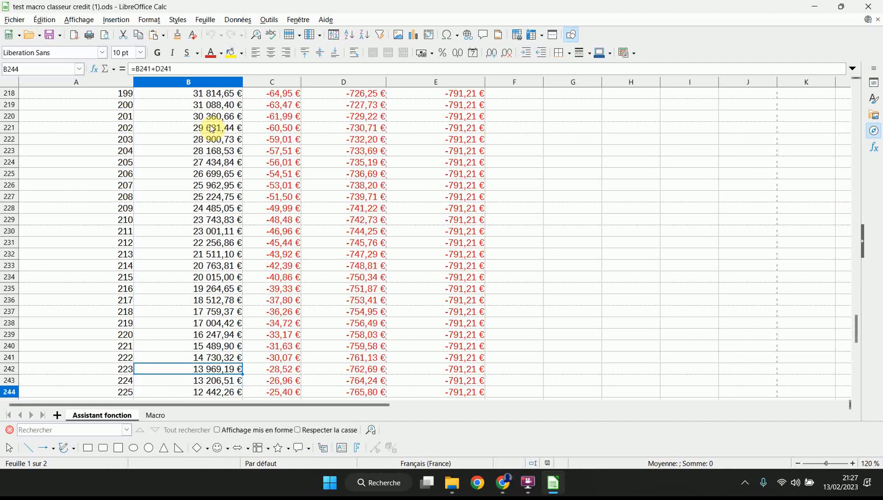
# Examine the final rows of the amortisation table, including the remaining balance in B260 and the interest formula in C259
pyautogui.press('Up')
pyautogui.press('Up')
pyautogui.press('Up')
pyautogui.press('Up')
pyautogui.press('Up')
pyautogui.press('Up')
pyautogui.press('Up')
pyautogui.press('Up')
pyautogui.press('Up')
pyautogui.press('Up')
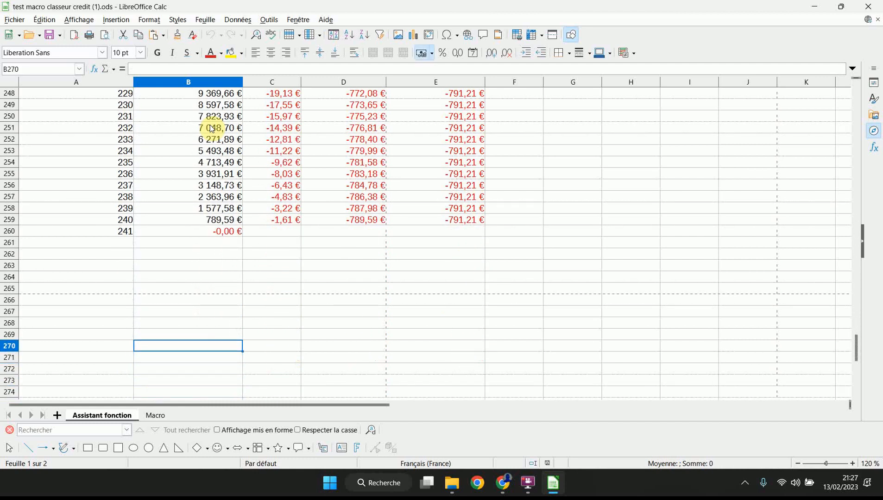
pyautogui.press('Up')
pyautogui.press('Up')
pyautogui.press('Up')
pyautogui.press('Up')
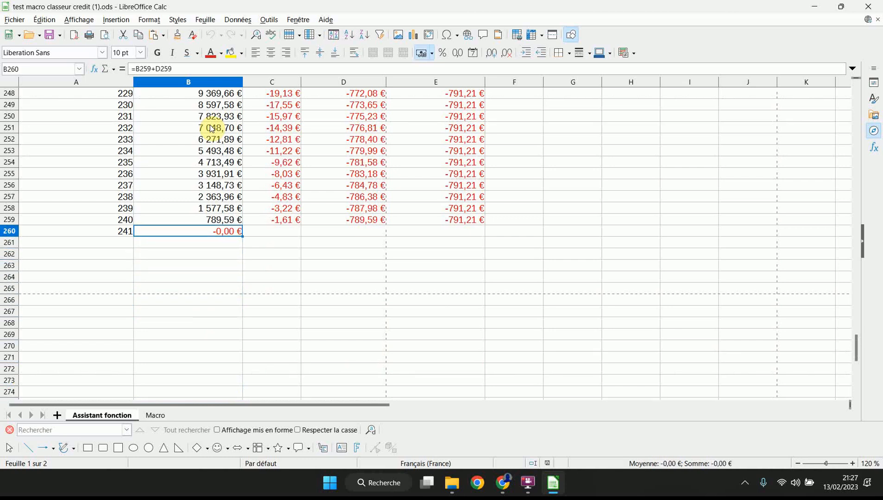
pyautogui.press('Right')
pyautogui.press('Right')
pyautogui.press('Up')
pyautogui.press('Left')
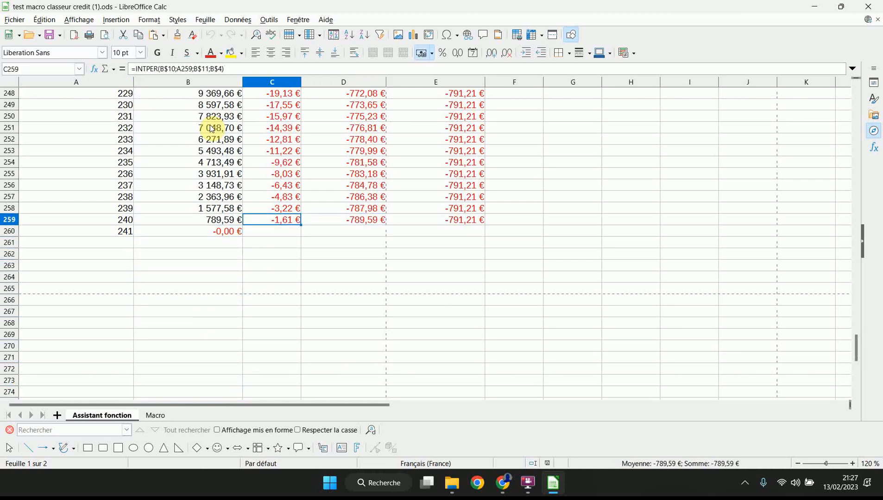
pyautogui.press('Down')
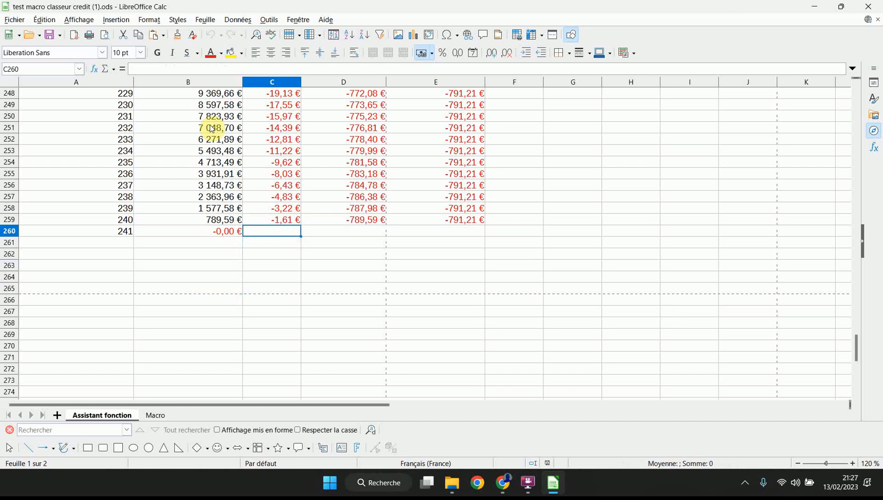
# Go back up the amortisation table from its last row to the first instalments, ending at rank 3 in A22
pyautogui.press('Up')
pyautogui.press('Up')
pyautogui.press('Up')
pyautogui.press('Up')
pyautogui.press('Up')
pyautogui.press('Up')
pyautogui.press('Up')
pyautogui.press('Up')
pyautogui.press('Up')
pyautogui.press('Up')
pyautogui.press('Up')
pyautogui.press('Up')
pyautogui.press('Up')
pyautogui.press('Up')
pyautogui.press('Up')
pyautogui.press('Up')
pyautogui.press('Up')
pyautogui.press('Up')
pyautogui.press('Up')
pyautogui.press('Up')
pyautogui.press('Up')
pyautogui.press('Up')
pyautogui.press('Up')
pyautogui.press('Up')
pyautogui.press('Up')
pyautogui.press('Up')
pyautogui.press('Up')
pyautogui.press('Up')
pyautogui.press('Up')
pyautogui.press('Up')
pyautogui.press('Up')
pyautogui.press('Up')
pyautogui.press('Up')
pyautogui.press('Up')
pyautogui.press('Up')
pyautogui.press('Up')
pyautogui.press('Up')
pyautogui.press('Up')
pyautogui.press('Up')
pyautogui.press('Up')
pyautogui.press('Up')
pyautogui.press('Up')
pyautogui.press('Up')
pyautogui.press('Up')
pyautogui.press('Up')
pyautogui.press('Up')
pyautogui.press('Up')
pyautogui.press('Up')
pyautogui.press('Up')
pyautogui.press('Up')
pyautogui.press('Up')
pyautogui.press('Up')
pyautogui.press('Up')
pyautogui.press('Up')
pyautogui.press('Up')
pyautogui.press('Up')
pyautogui.press('Up')
pyautogui.press('Up')
pyautogui.press('Up')
pyautogui.press('Up')
pyautogui.press('Up')
pyautogui.press('Up')
pyautogui.press('Up')
pyautogui.press('Up')
pyautogui.press('Up')
pyautogui.press('Up')
pyautogui.press('Up')
pyautogui.press('Up')
pyautogui.press('Up')
pyautogui.press('Up')
pyautogui.press('Up')
pyautogui.press('Up')
pyautogui.press('Up')
pyautogui.press('Up')
pyautogui.press('Up')
pyautogui.press('Up')
pyautogui.press('Up')
pyautogui.press('Up')
pyautogui.press('Up')
pyautogui.press('Up')
pyautogui.press('Down')
pyautogui.press('Down')
pyautogui.press('Down')
pyautogui.press('Down')
pyautogui.press('Down')
pyautogui.press('Down')
pyautogui.press('Down')
pyautogui.press('Down')
pyautogui.press('Down')
pyautogui.press('Down')
pyautogui.press('Down')
pyautogui.press('Down')
pyautogui.press('Left')
pyautogui.press('Left')
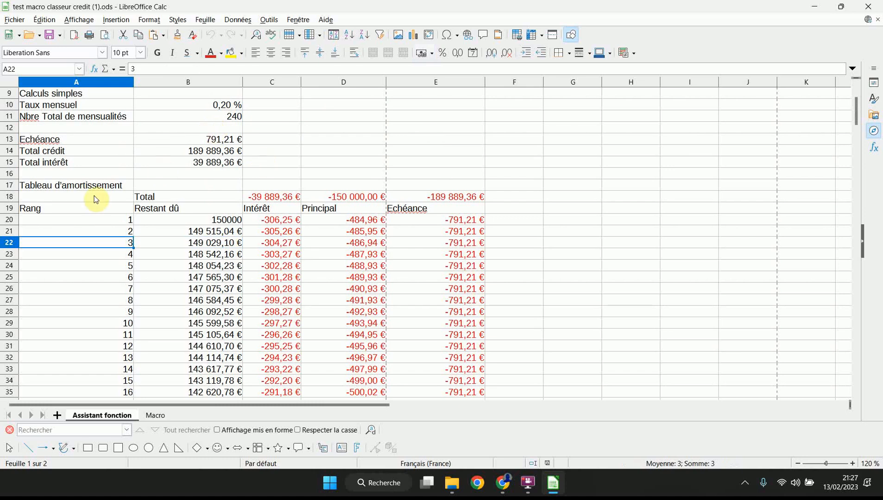
# On the Macro sheet, set the borrowed amount in B4 to 10 000 € and the annual interest rate in B5 to 2 %
pyautogui.click(154, 416)
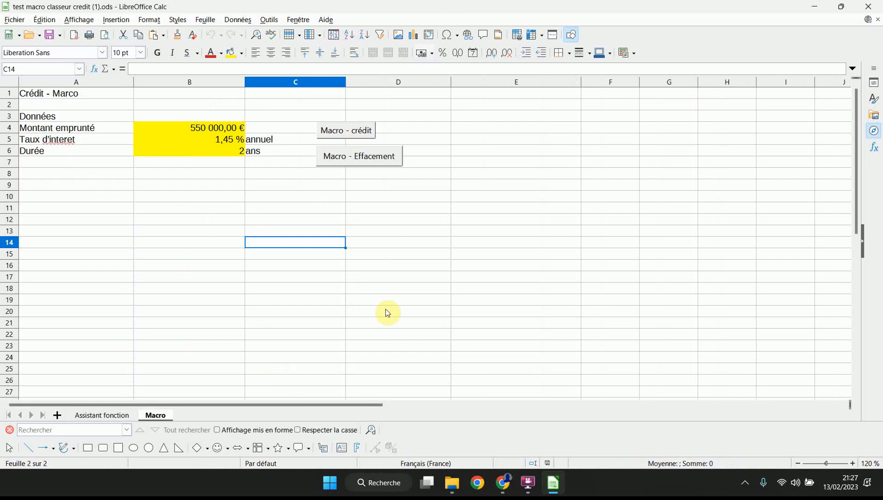
pyautogui.click(221, 137)
pyautogui.press('Up')
pyautogui.press('Down')
pyautogui.press('Down')
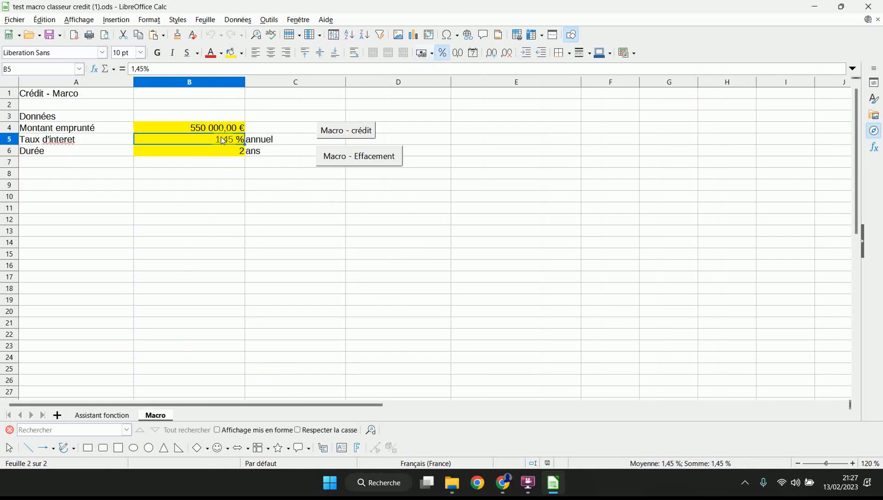
pyautogui.press('Up')
pyautogui.press('Up')
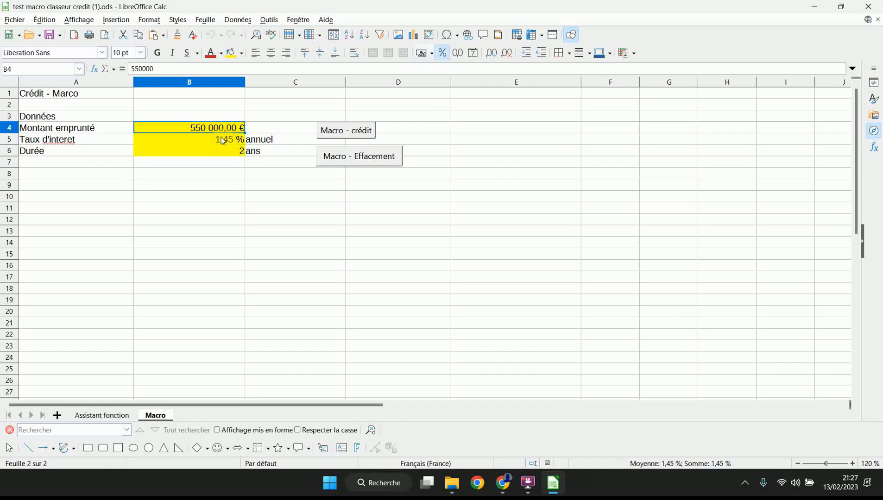
pyautogui.write('10 000')
pyautogui.press('Return')
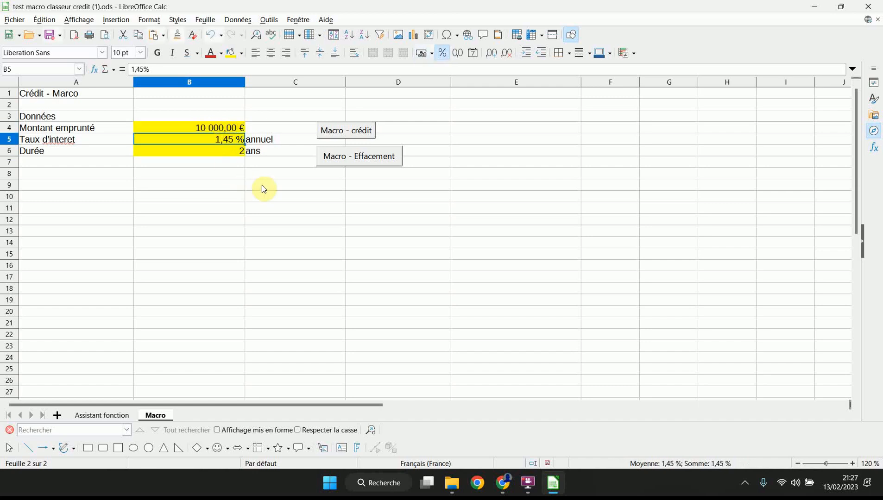
pyautogui.write('2')
pyautogui.press('Return')
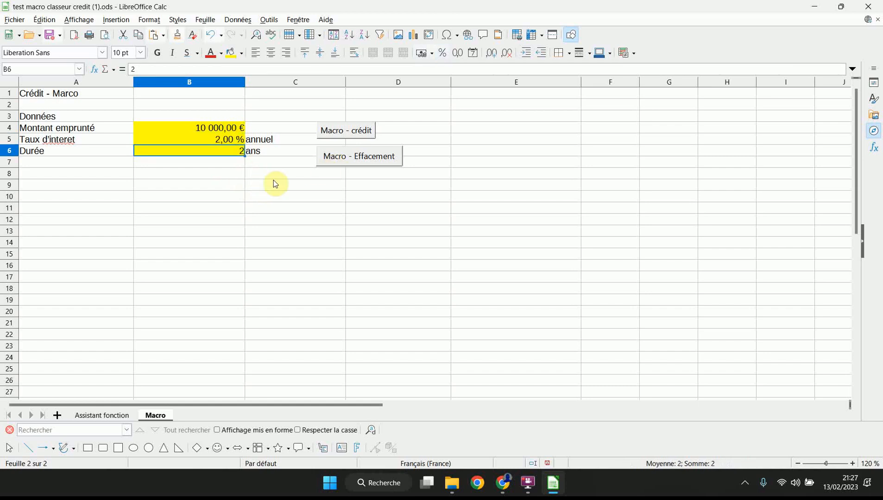
# Turn off form design mode and run the Macro - crédit macro on the entered loan data
pyautogui.click(332, 158)
pyautogui.click(349, 129)
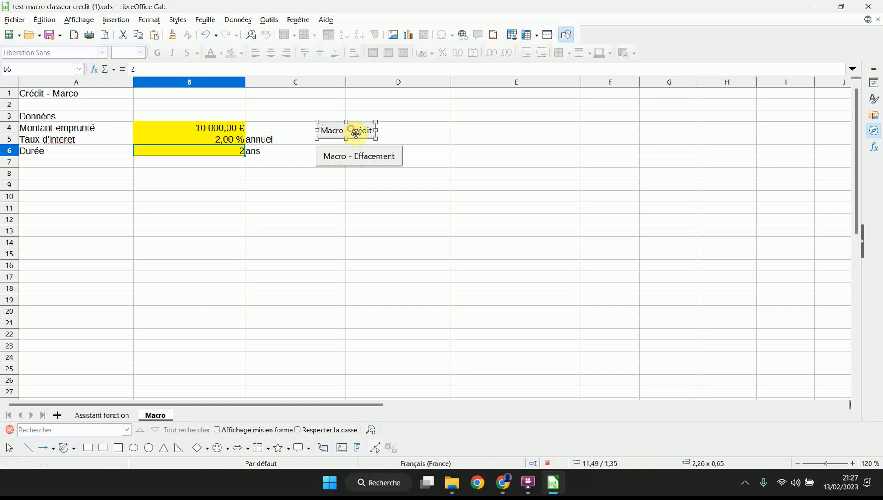
pyautogui.click(87, 23)
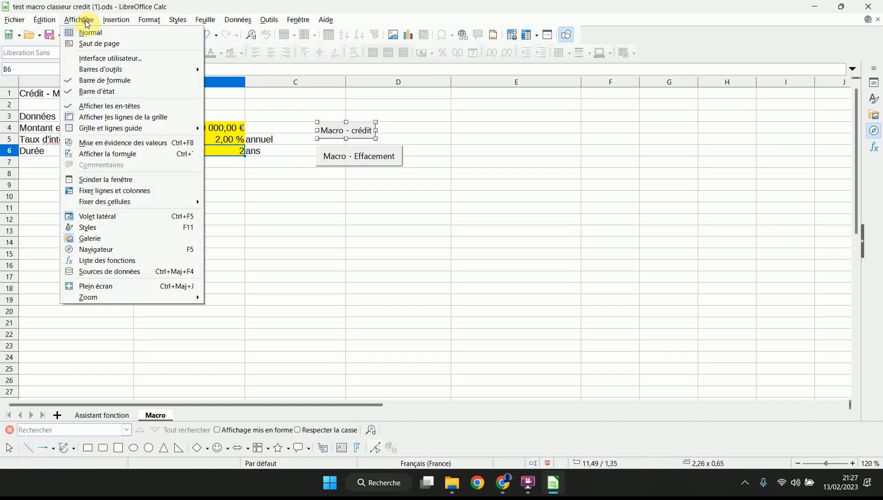
pyautogui.moveTo(104, 74)
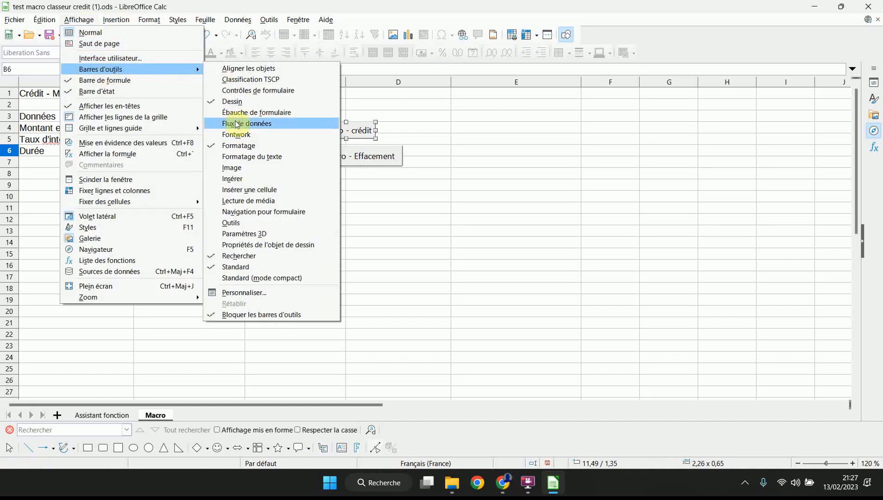
pyautogui.click(269, 113)
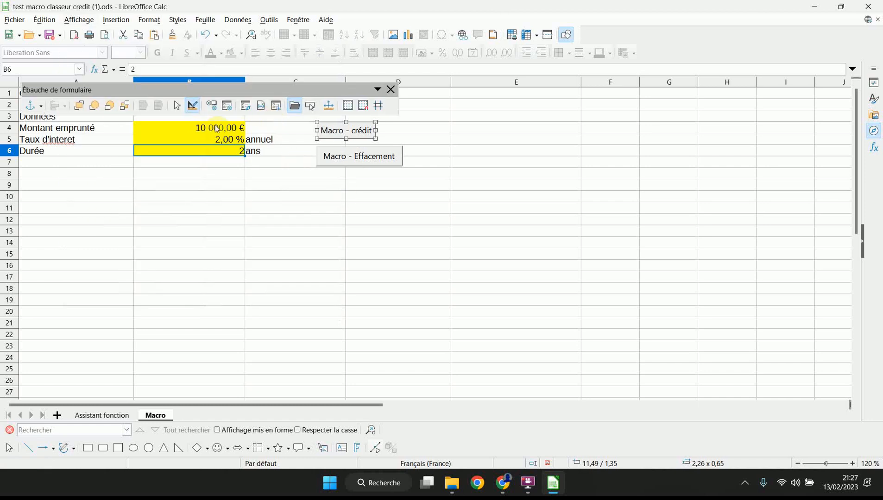
pyautogui.click(193, 107)
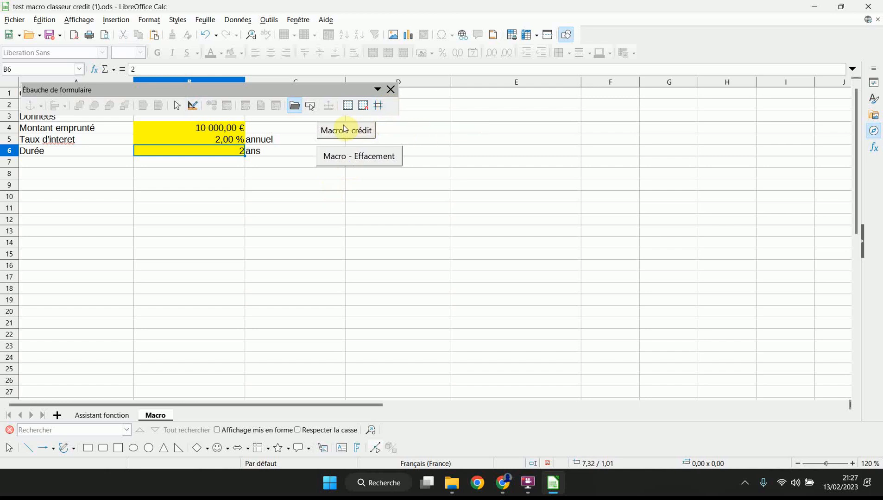
pyautogui.click(333, 134)
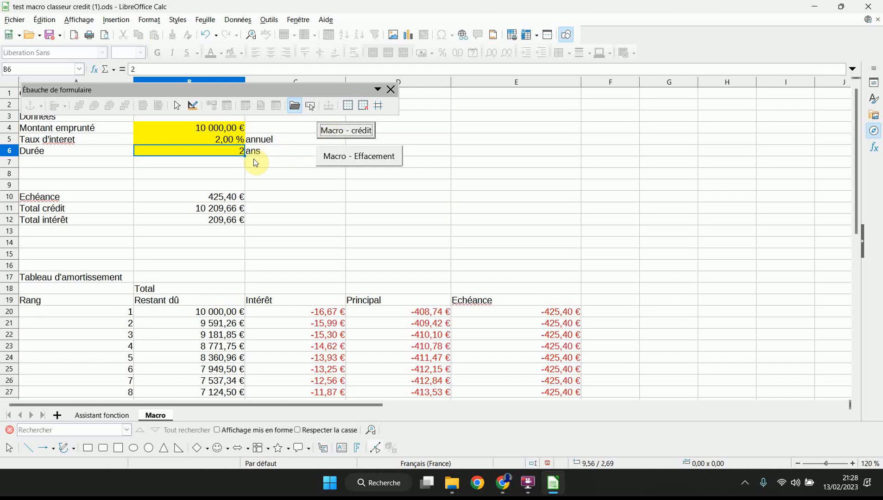
# Examine the instalment, total credit and total interest that the macro wrote in B10:B12
pyautogui.click(203, 199)
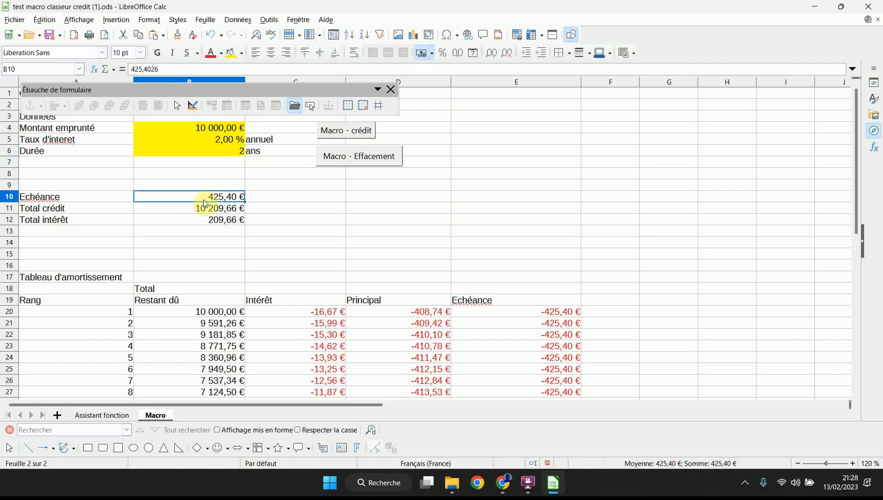
pyautogui.press('Down')
pyautogui.press('Down')
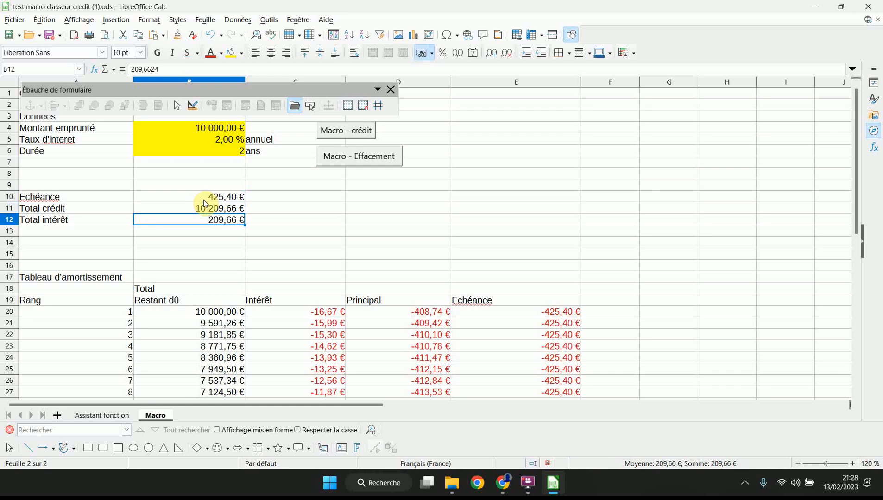
pyautogui.press('Up')
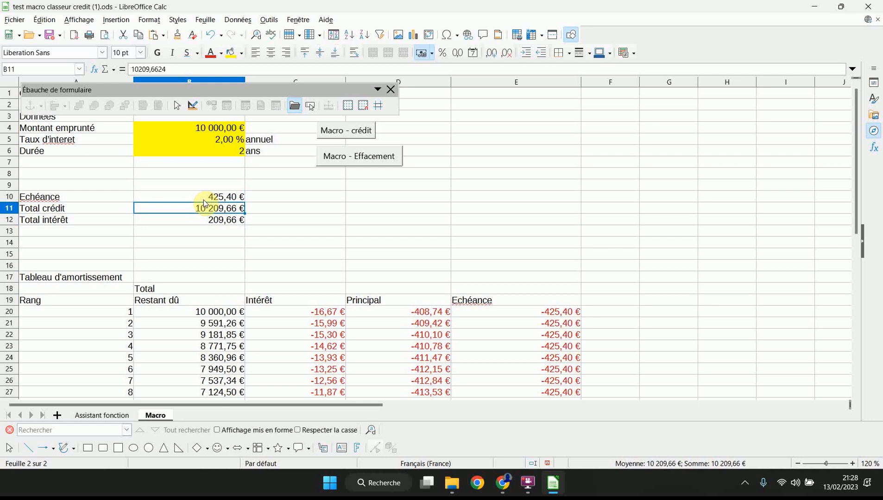
pyautogui.press('Up')
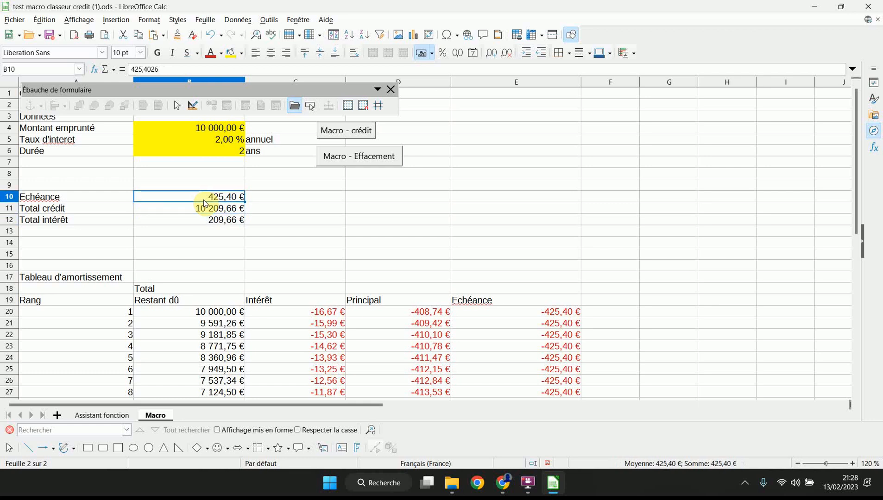
pyautogui.press('Down')
pyautogui.press('Down')
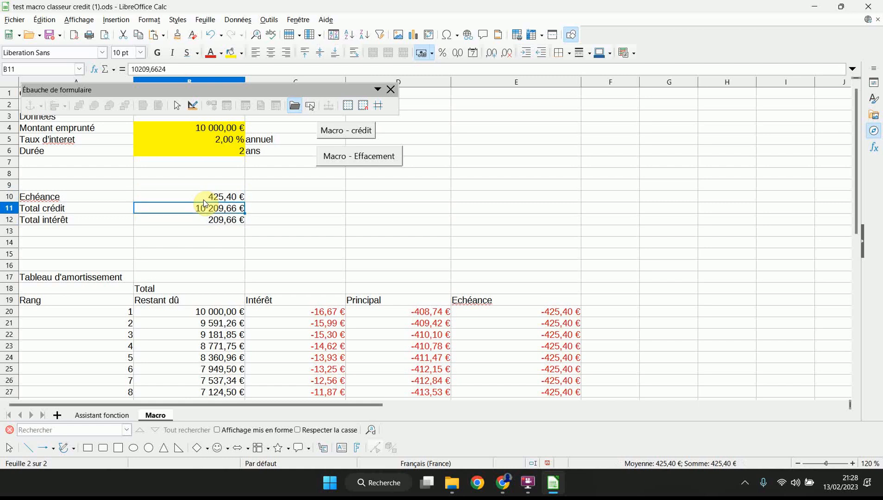
pyautogui.press('Down')
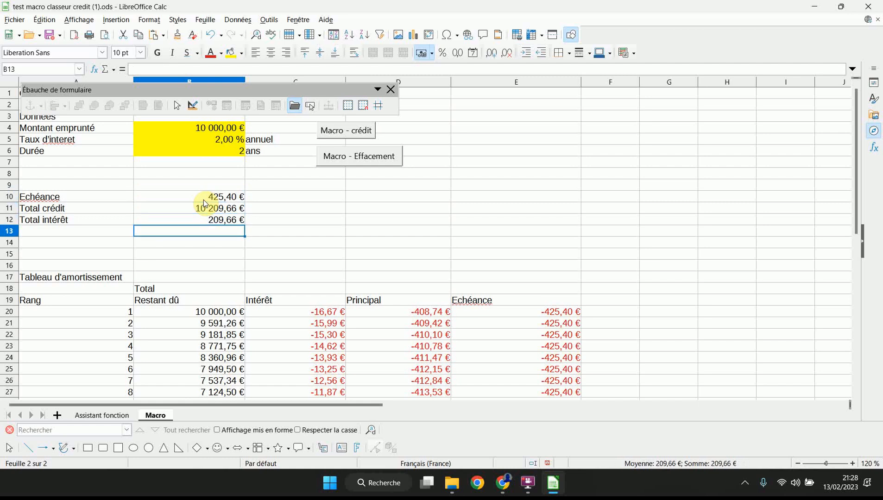
# Follow column B through the generated amortisation table down to the final remaining balance in B44
pyautogui.press('Down')
pyautogui.press('Down')
pyautogui.press('Down')
pyautogui.press('Down')
pyautogui.press('Down')
pyautogui.press('Down')
pyautogui.press('Down')
pyautogui.press('Down')
pyautogui.press('Down')
pyautogui.press('Down')
pyautogui.press('Down')
pyautogui.press('Down')
pyautogui.press('Down')
pyautogui.press('Down')
pyautogui.press('Down')
pyautogui.press('Down')
pyautogui.press('Down')
pyautogui.press('Down')
pyautogui.press('Down')
pyautogui.press('Down')
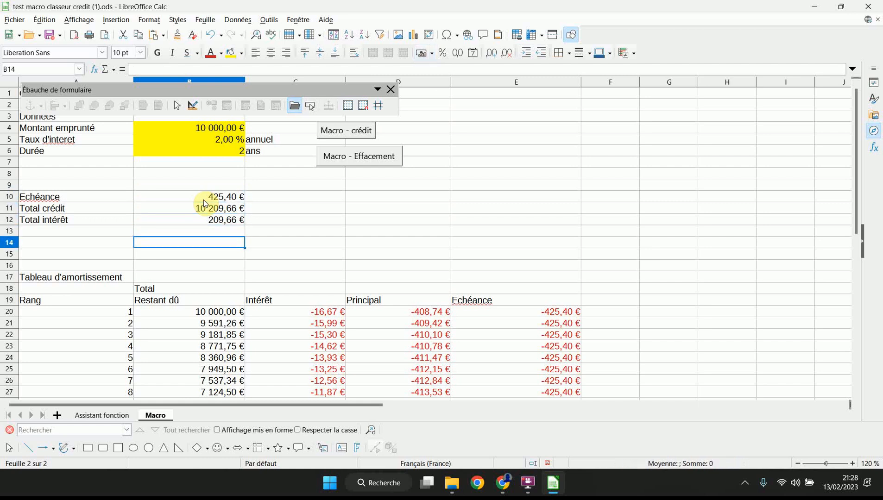
pyautogui.press('Down')
pyautogui.press('Down')
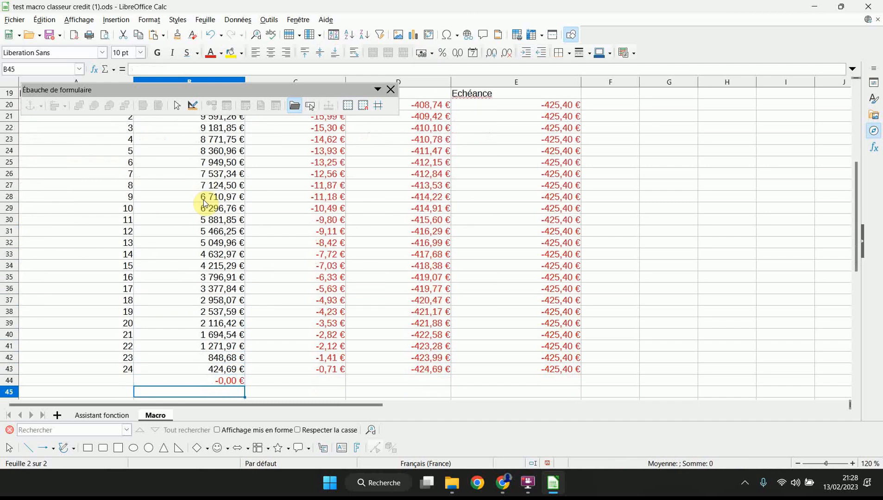
pyautogui.press('Down')
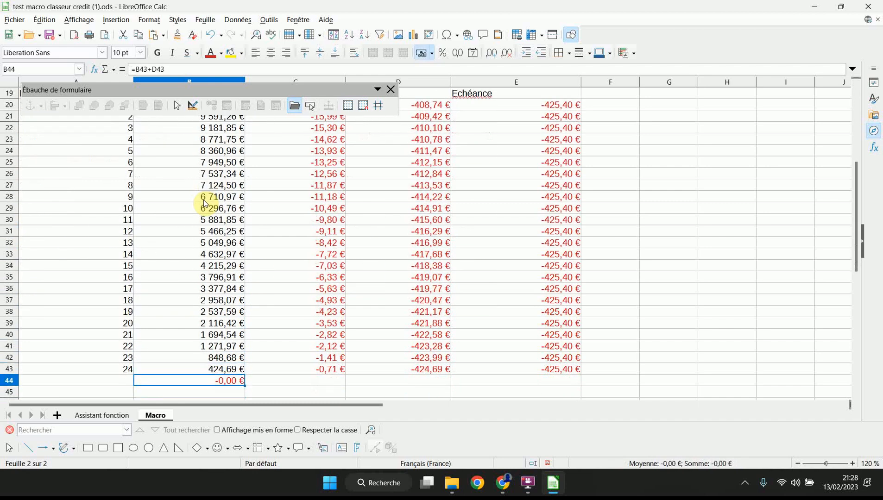
# Examine the formulas for interest, principal and instalment in columns C, D and E of the generated table
pyautogui.press('Right')
pyautogui.press('Up')
pyautogui.press('Right')
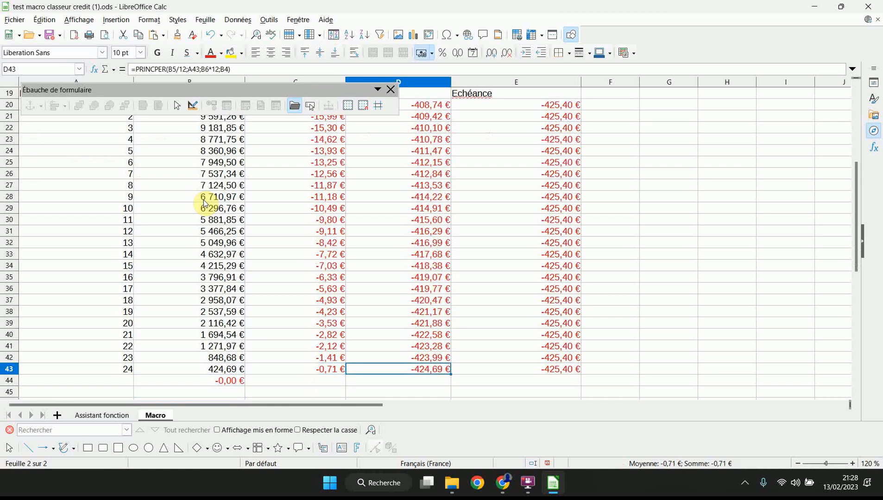
pyautogui.press('Right')
pyautogui.press('Up')
pyautogui.press('Up')
pyautogui.press('Up')
pyautogui.press('Up')
pyautogui.press('Up')
pyautogui.press('Up')
pyautogui.press('Up')
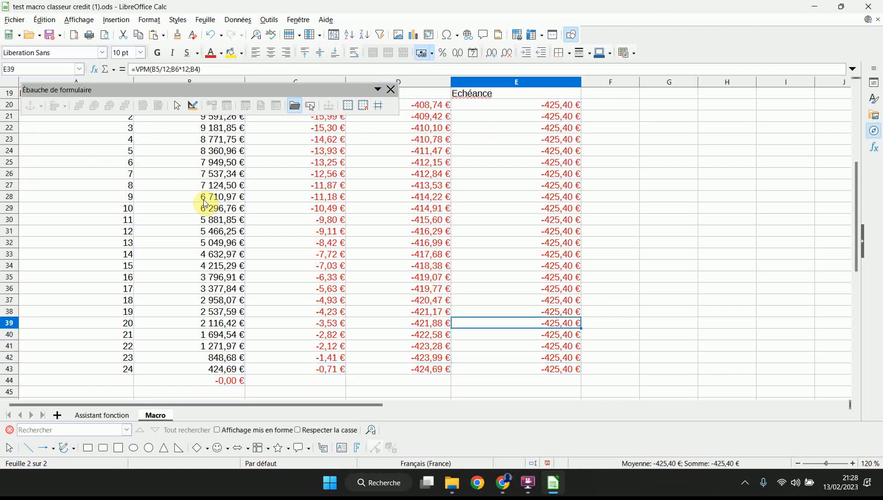
pyautogui.press('Up')
pyautogui.press('Left')
pyautogui.press('Left')
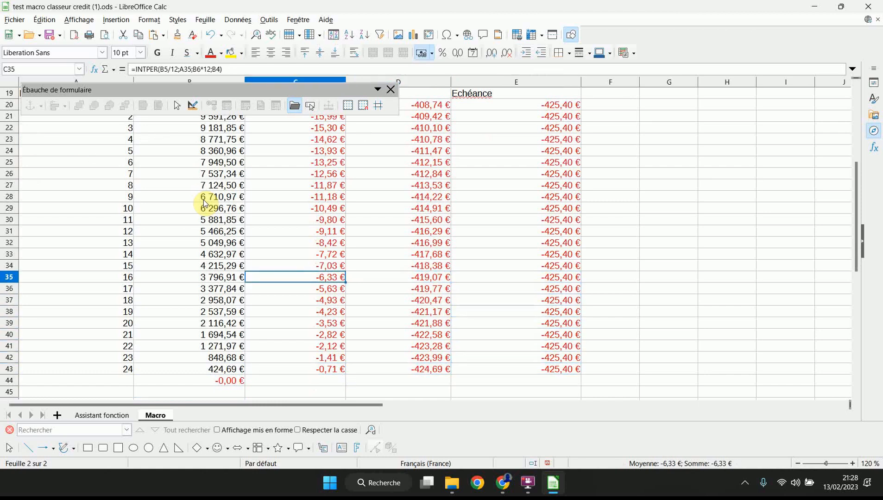
pyautogui.press('Right')
pyautogui.press('Right')
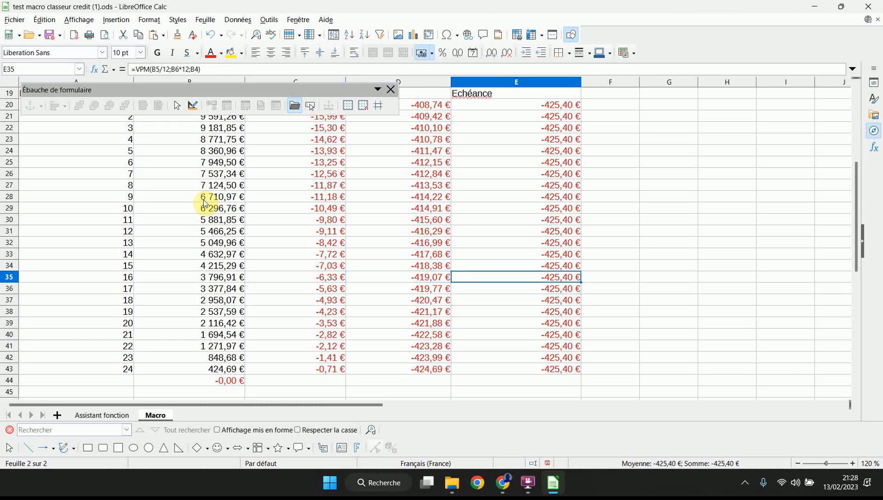
# Clear the generated results and amortisation table by running the Macro - Effacement macro
pyautogui.press('Up')
pyautogui.press('Up')
pyautogui.press('Up')
pyautogui.press('Up')
pyautogui.press('Up')
pyautogui.press('Up')
pyautogui.press('Up')
pyautogui.press('Up')
pyautogui.press('Up')
pyautogui.press('Up')
pyautogui.press('Up')
pyautogui.press('Up')
pyautogui.press('Up')
pyautogui.press('Up')
pyautogui.press('Up')
pyautogui.press('Up')
pyautogui.press('Up')
pyautogui.press('Up')
pyautogui.press('Up')
pyautogui.press('Up')
pyautogui.press('Up')
pyautogui.press('Up')
pyautogui.press('Up')
pyautogui.press('Up')
pyautogui.press('Up')
pyautogui.press('Up')
pyautogui.press('Up')
pyautogui.press('Up')
pyautogui.press('Up')
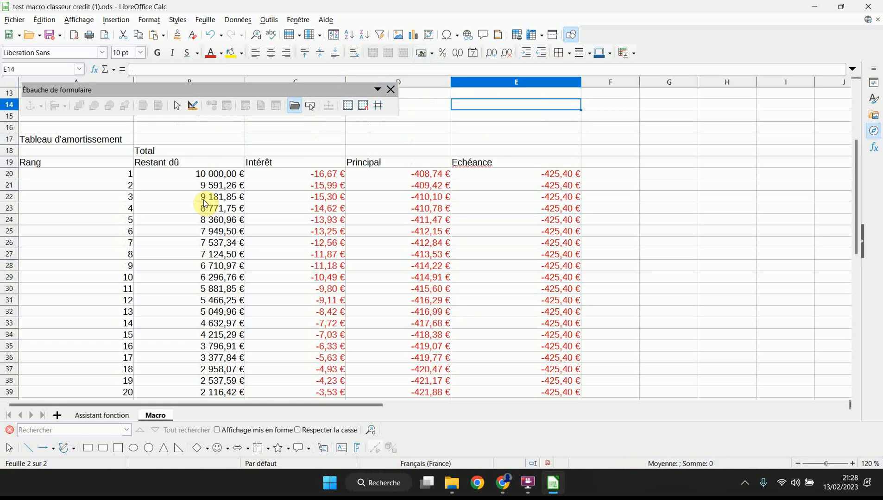
pyautogui.press('Left')
pyautogui.press('Left')
pyautogui.press('Left')
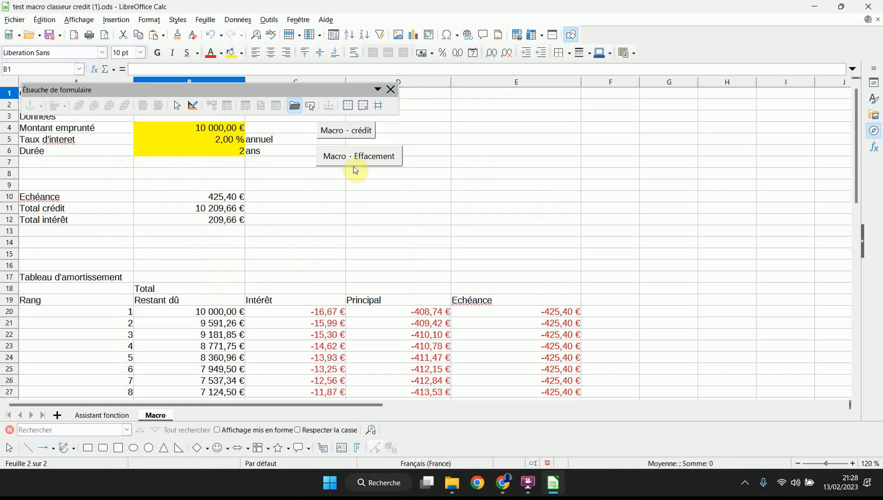
pyautogui.click(367, 163)
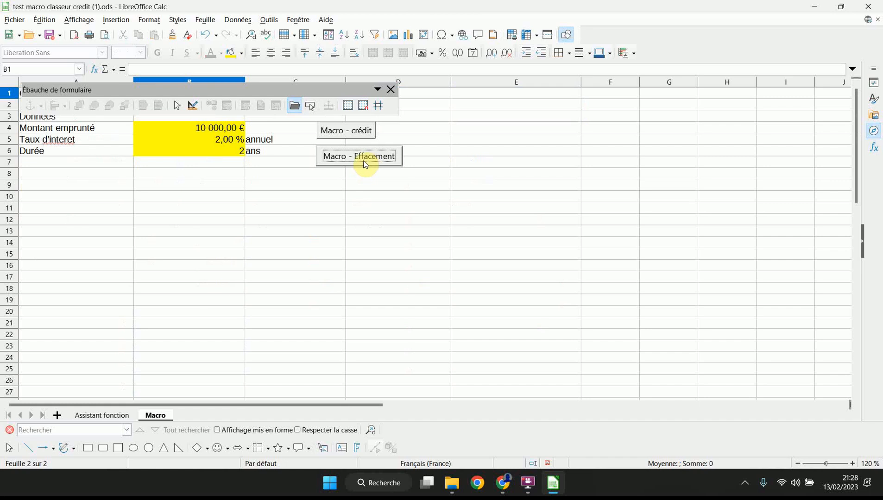
# Set the loan duration in B6 to 10 years and run the Macro - crédit macro
pyautogui.click(241, 157)
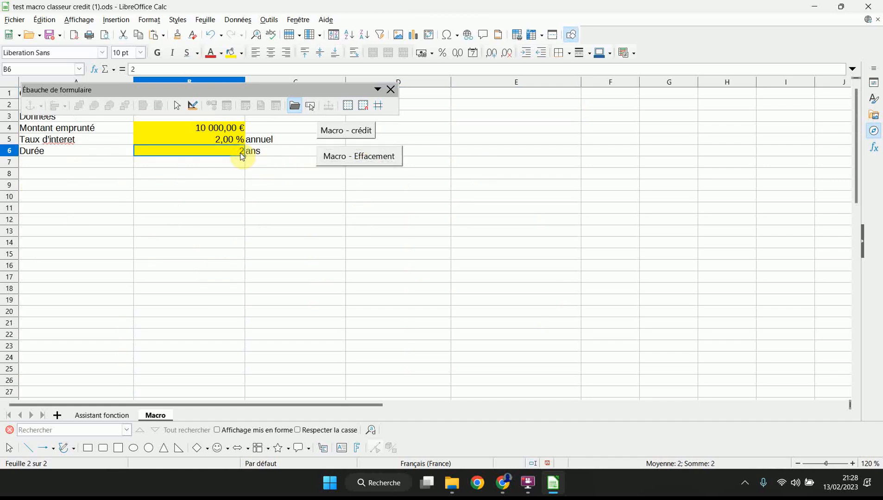
pyautogui.write('10')
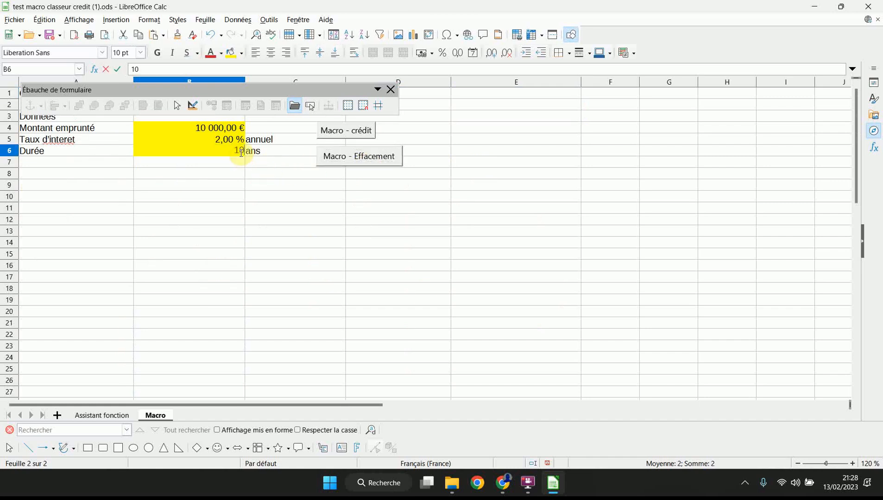
pyautogui.press('Return')
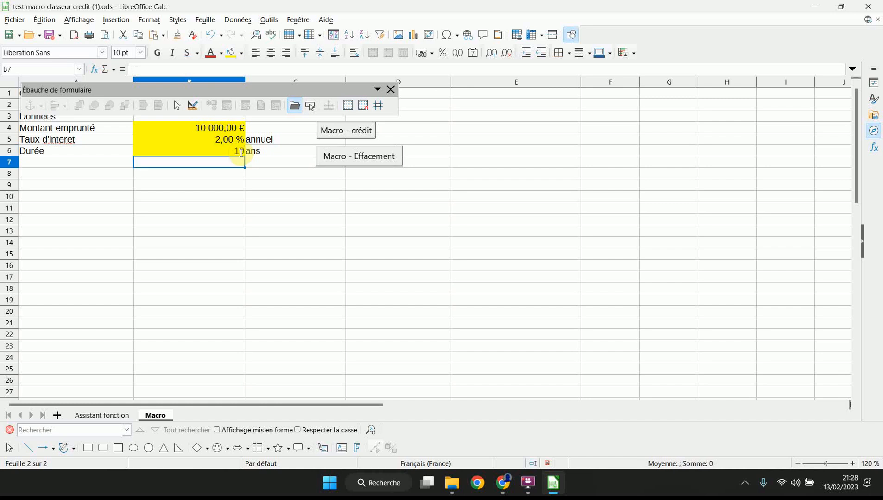
pyautogui.click(217, 174)
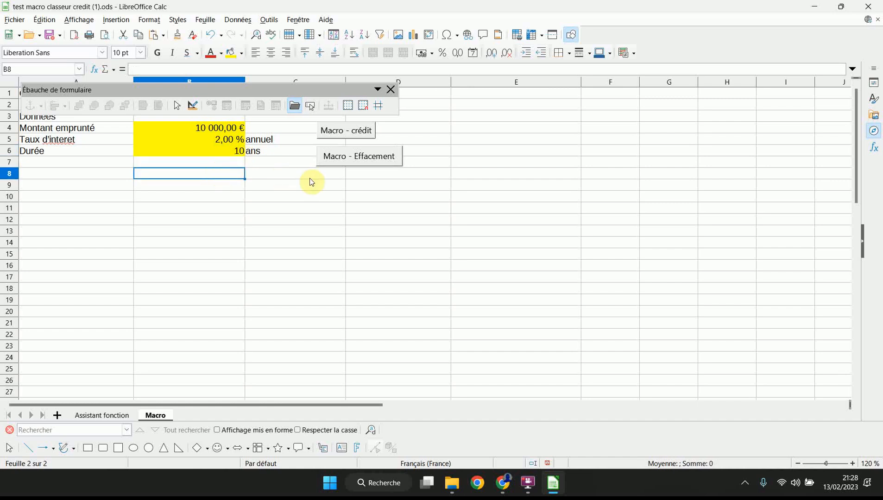
pyautogui.click(350, 138)
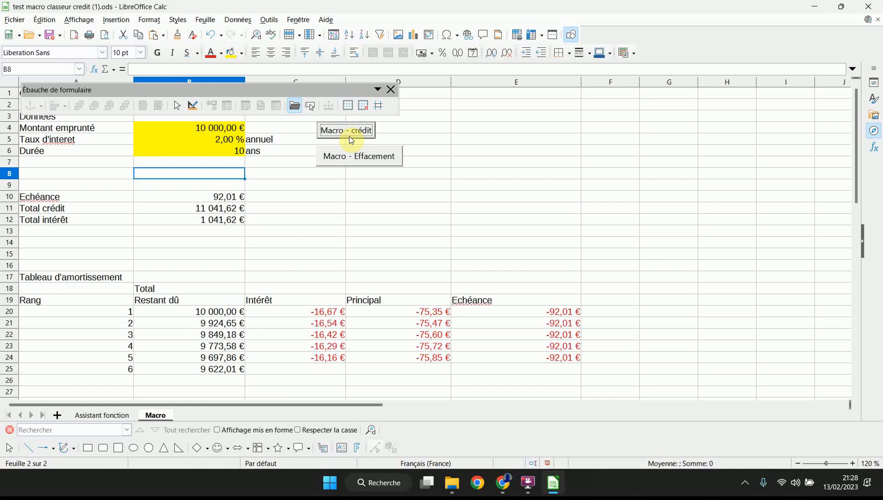
# Examine the 10-year amortisation table down to instalment 120 and the final balance in B140, then return to the sheet's first row
pyautogui.scroll(-14, 310, 235)
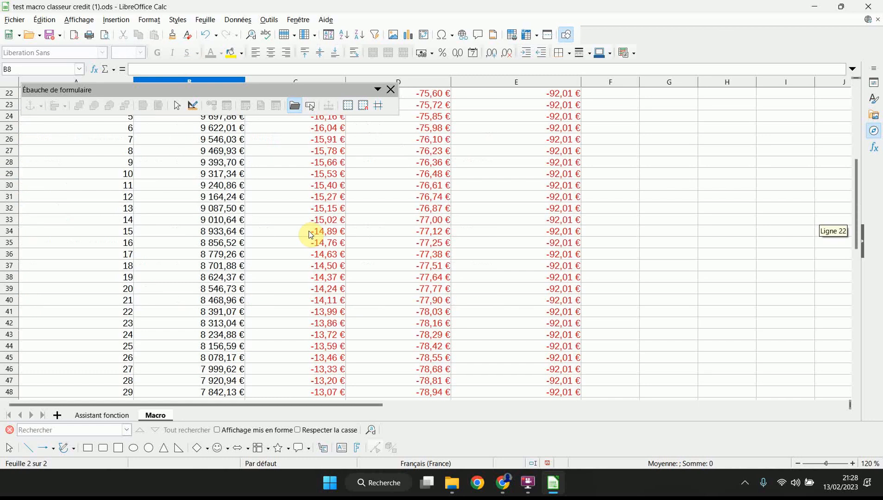
pyautogui.scroll(-16, 311, 235)
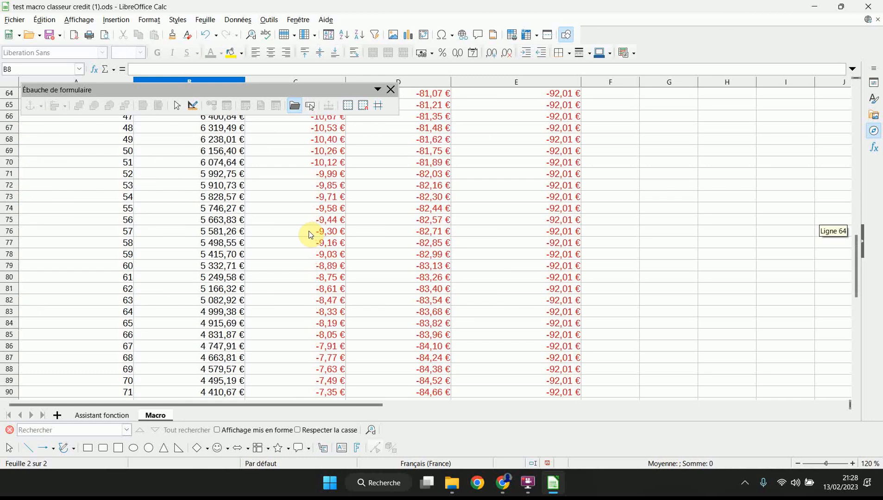
pyautogui.scroll(-11, 311, 235)
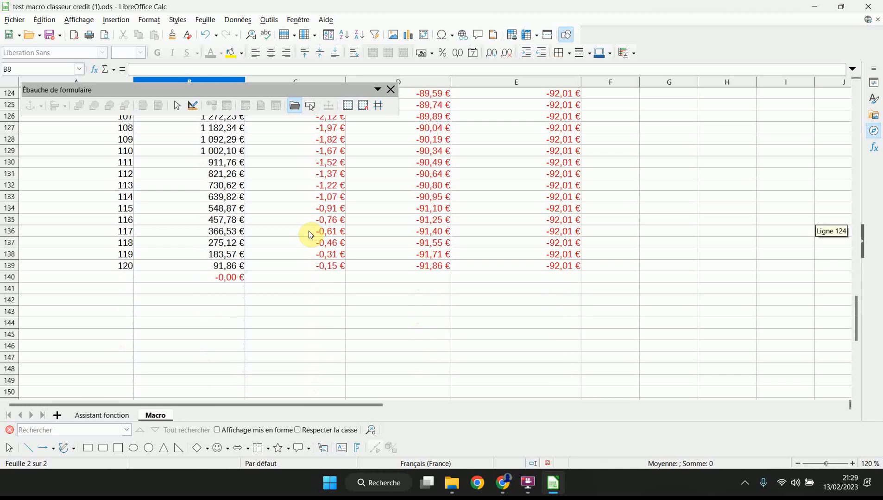
pyautogui.click(129, 266)
pyautogui.click(235, 268)
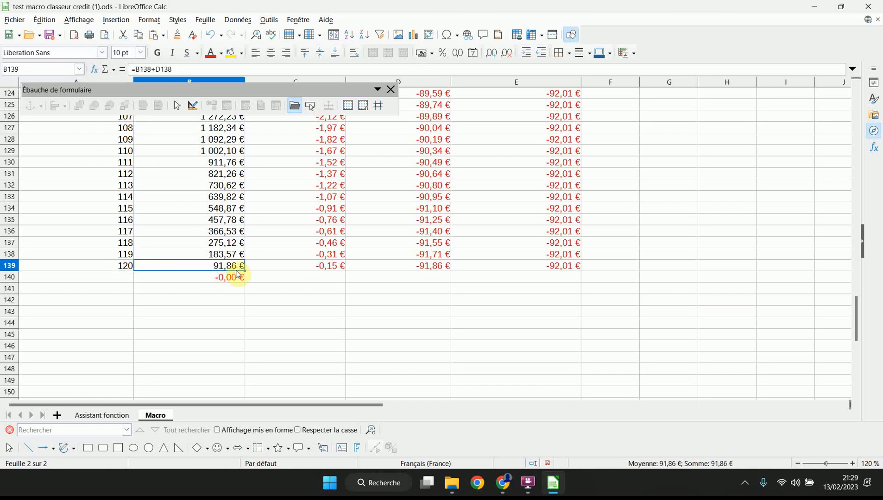
pyautogui.press('Down')
pyautogui.press('Down')
pyautogui.press('Up')
pyautogui.press('Up')
pyautogui.press('Up')
pyautogui.press('Up')
pyautogui.press('Up')
pyautogui.press('Up')
pyautogui.press('Up')
pyautogui.press('Up')
pyautogui.press('Up')
pyautogui.press('Up')
pyautogui.press('Up')
pyautogui.press('Up')
pyautogui.press('Up')
pyautogui.press('Up')
pyautogui.press('Up')
pyautogui.press('Up')
pyautogui.press('Up')
pyautogui.press('Up')
pyautogui.press('Up')
pyautogui.press('Up')
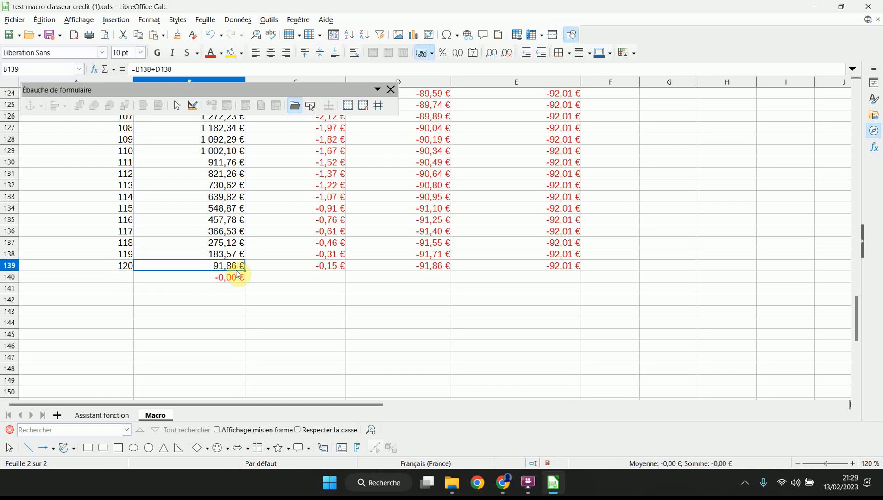
pyautogui.press('Up')
pyautogui.press('Up')
pyautogui.press('Up')
pyautogui.press('Up')
pyautogui.press('Up')
pyautogui.press('Up')
pyautogui.press('Up')
pyautogui.press('Up')
pyautogui.press('Up')
pyautogui.press('Up')
pyautogui.press('Up')
pyautogui.press('Up')
pyautogui.press('Up')
pyautogui.press('Up')
pyautogui.press('Up')
pyautogui.press('Up')
pyautogui.press('Up')
pyautogui.press('Up')
pyautogui.press('Up')
pyautogui.press('Up')
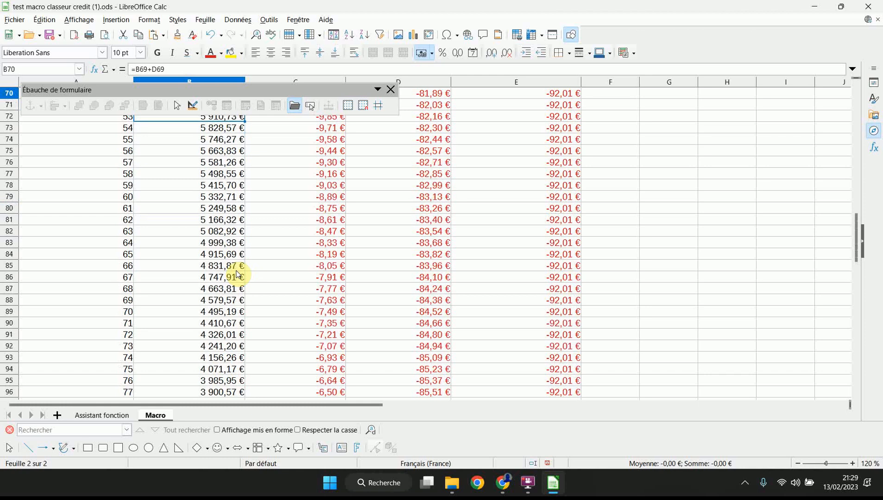
pyautogui.press('Up')
pyautogui.press('Up')
pyautogui.press('Up')
pyautogui.press('Up')
pyautogui.press('Up')
pyautogui.press('Up')
pyautogui.press('Up')
pyautogui.press('Up')
pyautogui.press('Up')
pyautogui.press('Up')
pyautogui.press('Up')
pyautogui.press('Up')
pyautogui.press('Up')
pyautogui.press('Up')
pyautogui.press('Up')
pyautogui.press('Up')
pyautogui.press('Up')
pyautogui.press('Up')
pyautogui.press('Up')
pyautogui.press('Up')
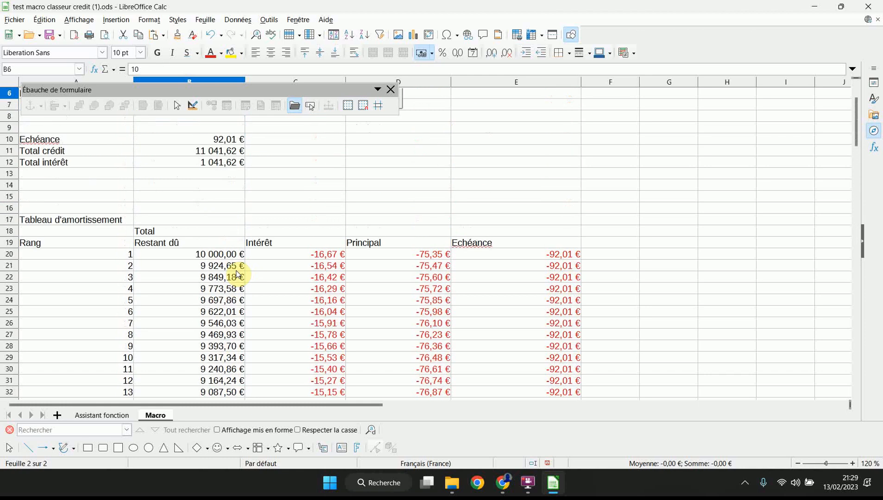
pyautogui.press('Up')
pyautogui.press('Up')
pyautogui.press('Up')
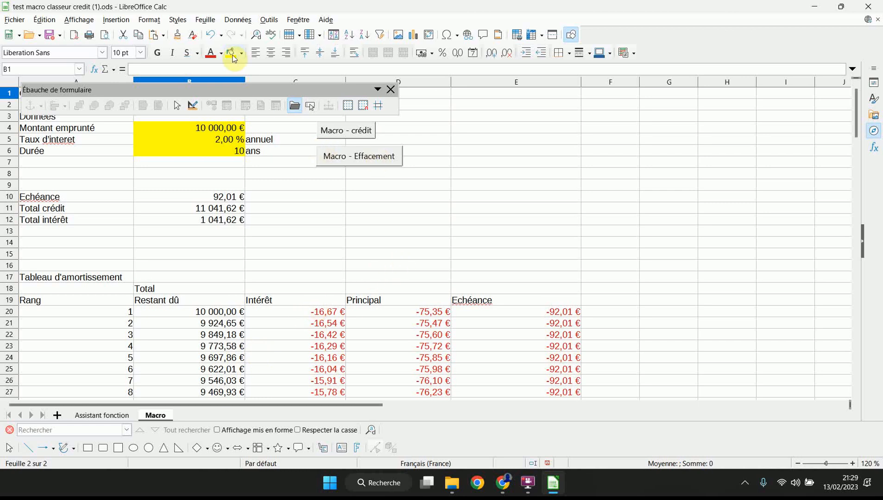
# Open the Basic macro editor from the workbook
pyautogui.click(269, 20)
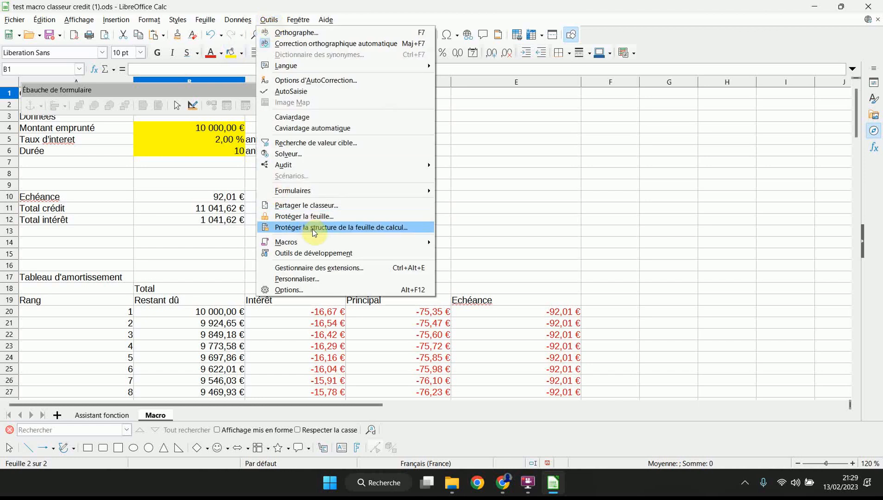
pyautogui.moveTo(312, 240)
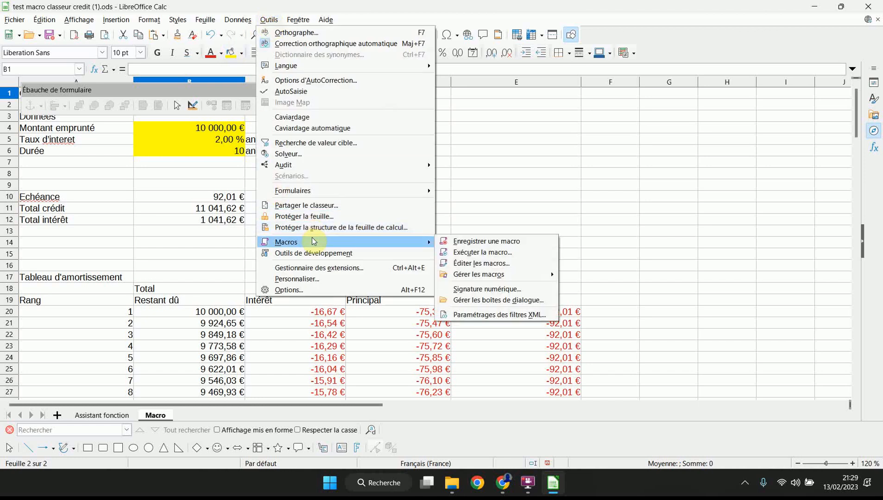
pyautogui.click(483, 263)
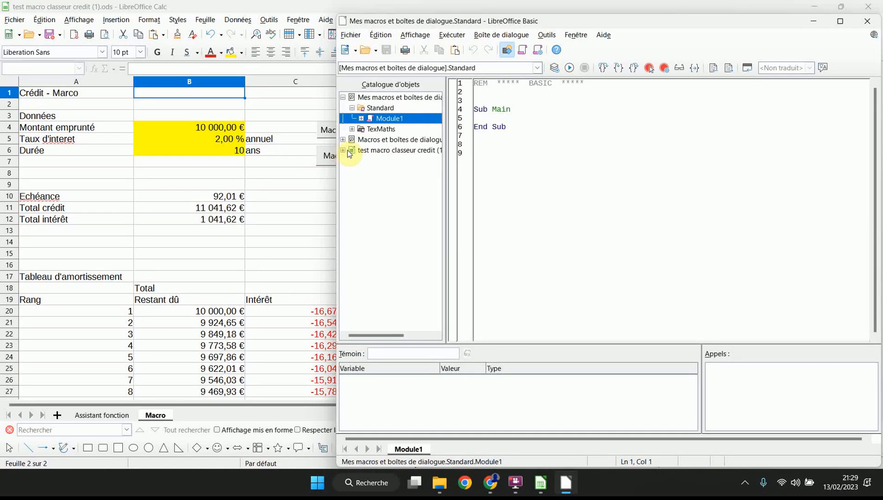
# Expand the workbook's Standard library and Module1 in the object catalogue and open the code of the Credit macro
pyautogui.click(346, 151)
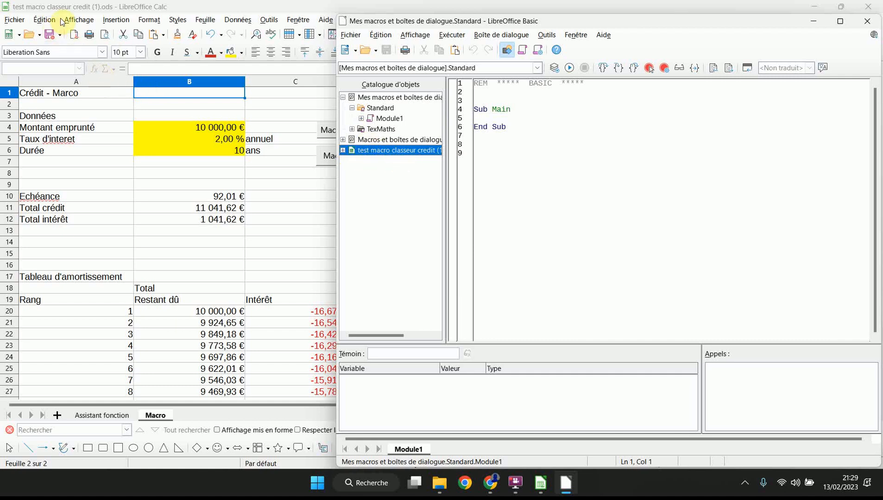
pyautogui.click(343, 150)
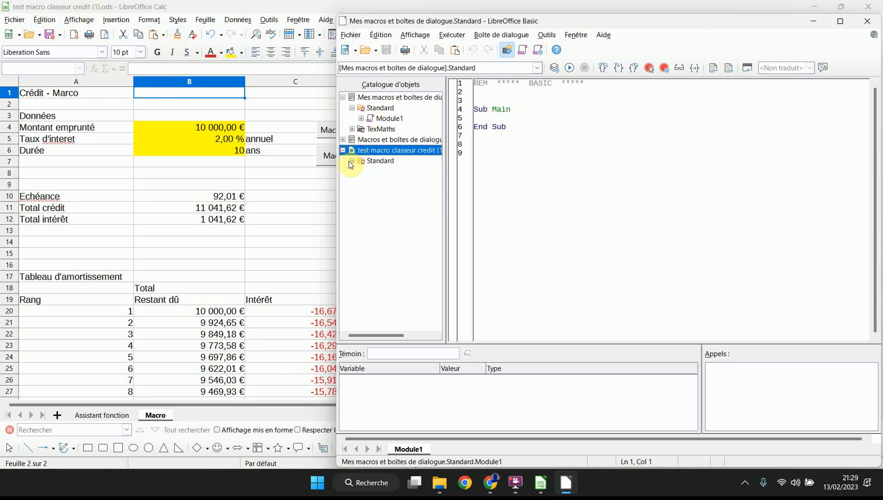
pyautogui.click(349, 161)
pyautogui.click(352, 161)
pyautogui.click(362, 172)
pyautogui.click(397, 184)
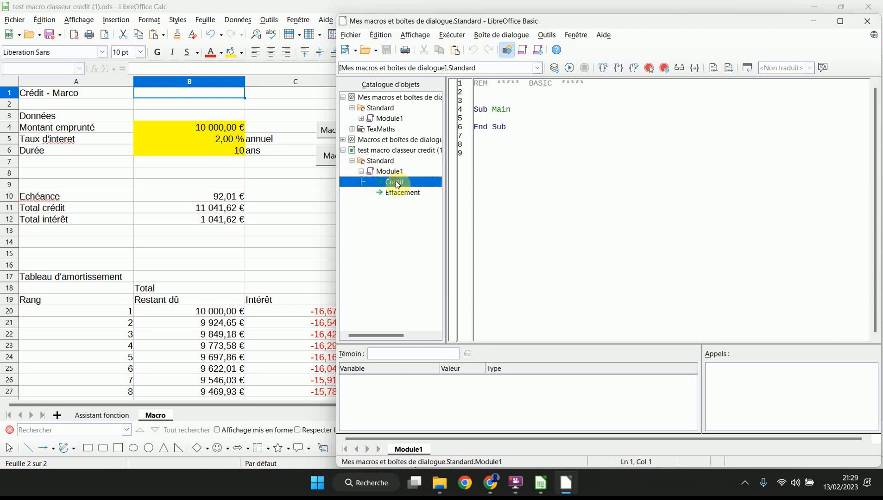
pyautogui.click(406, 197)
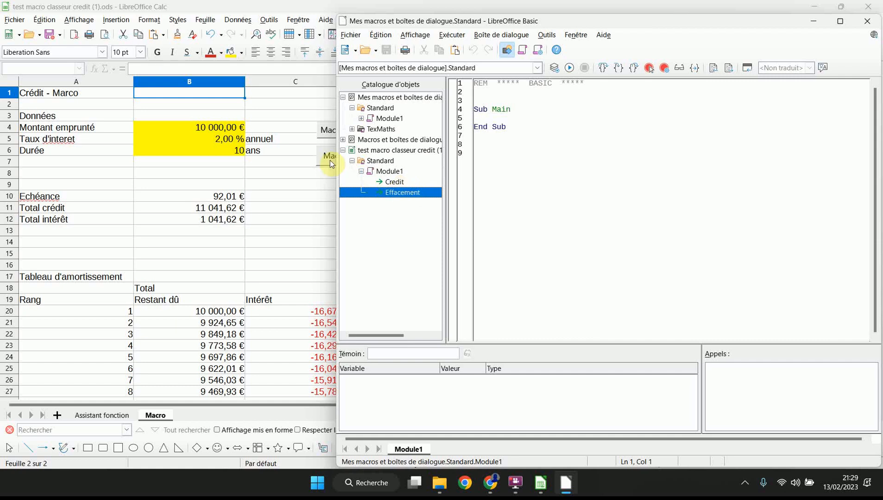
pyautogui.doubleClick(401, 182)
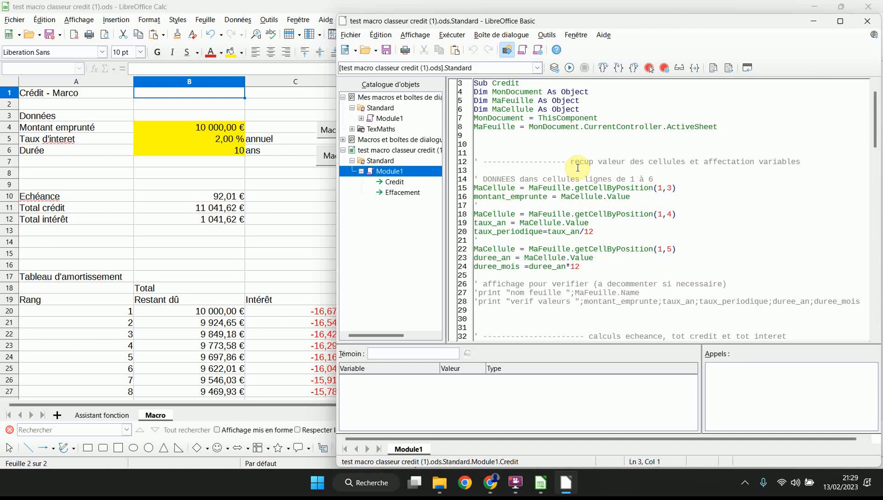
# Examine the start of Sub Credit, where the document, sheet and cell objects are declared and assigned
pyautogui.scroll(1, 578, 167)
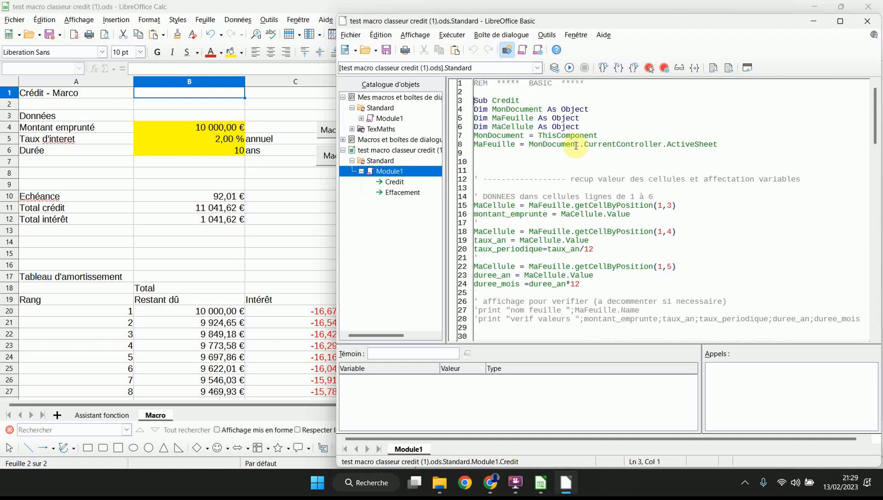
pyautogui.click(507, 102)
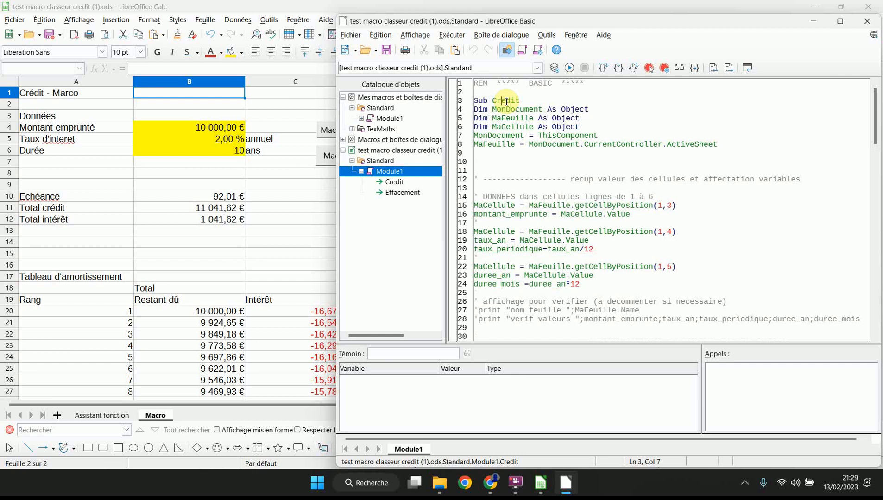
pyautogui.press('Down')
pyautogui.press('Down')
pyautogui.press('Down')
pyautogui.press('Down')
pyautogui.press('Down')
pyautogui.press('Down')
pyautogui.press('Down')
pyautogui.press('Down')
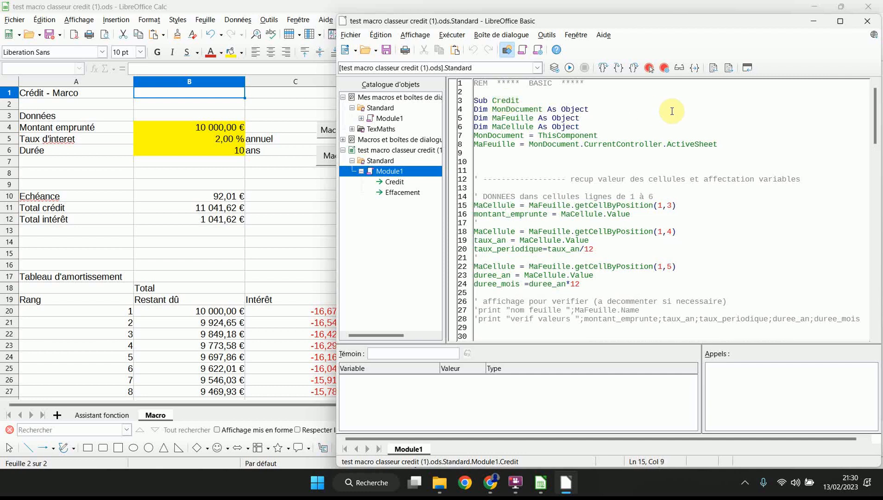
# Examine code lines 15 to 24, which read the loan amount, rate and duration, and compare the duration with cell B6
pyautogui.click(688, 209)
pyautogui.press('Left')
pyautogui.press('Left')
pyautogui.press('Left')
pyautogui.press('Left')
pyautogui.press('Left')
pyautogui.press('Left')
pyautogui.press('Left')
pyautogui.press('Left')
pyautogui.press('Left')
pyautogui.press('Left')
pyautogui.press('Left')
pyautogui.press('Left')
pyautogui.press('Left')
pyautogui.press('Left')
pyautogui.press('Left')
pyautogui.press('Left')
pyautogui.press('Down')
pyautogui.press('Down')
pyautogui.press('Down')
pyautogui.press('Down')
pyautogui.press('Down')
pyautogui.press('Down')
pyautogui.press('Down')
pyautogui.click(232, 153)
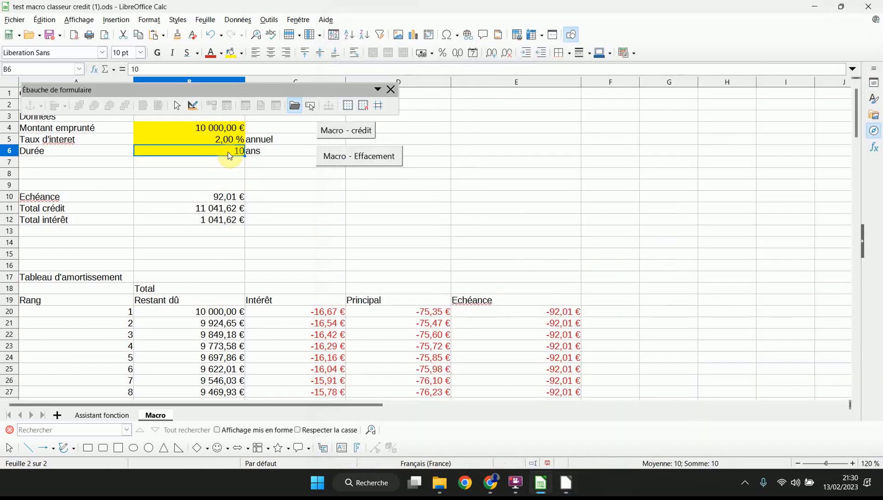
pyautogui.moveTo(566, 484)
pyautogui.click(598, 397)
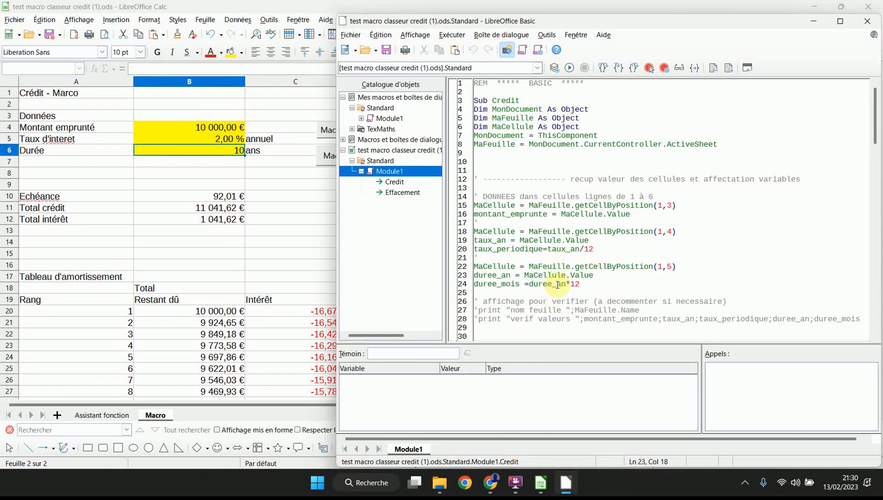
pyautogui.click(559, 284)
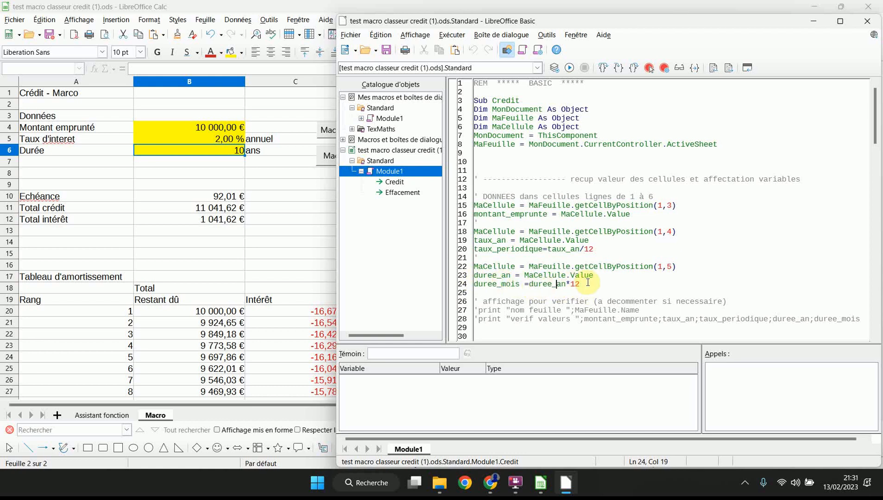
# Examine code lines 32 to 39, which calculate the instalment, total credit and total interest, and compare them with cells B10 to B12
pyautogui.scroll(-6, 587, 282)
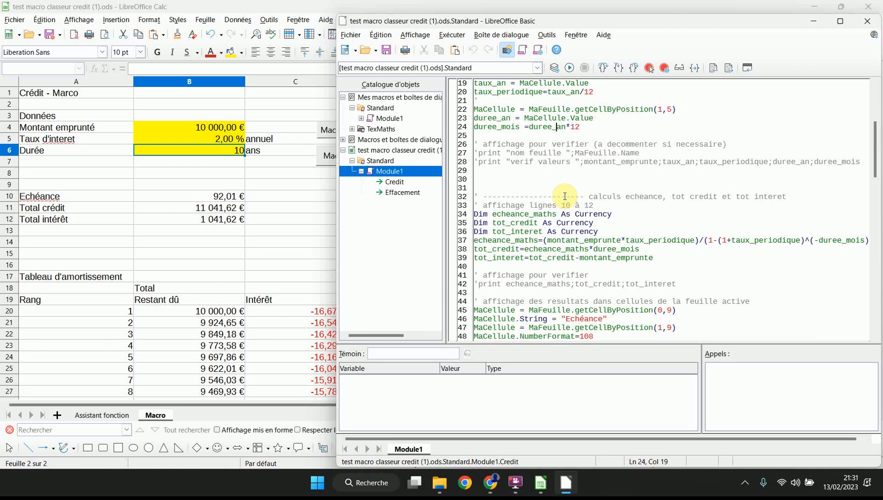
pyautogui.click(598, 204)
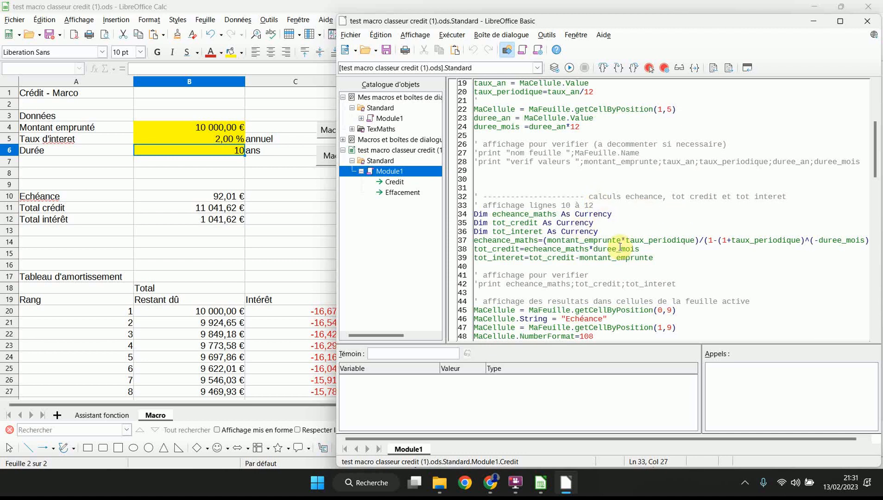
pyautogui.click(205, 197)
pyautogui.press('Down')
pyautogui.press('Down')
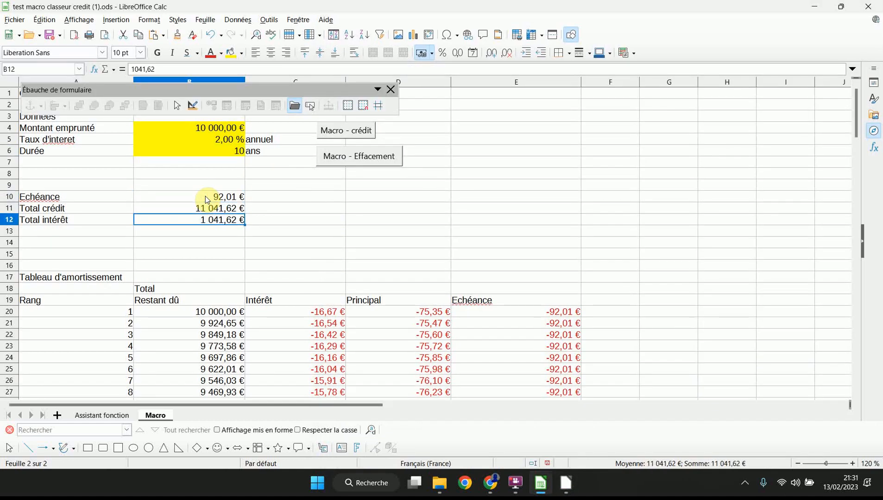
# Bring the LibreOffice Basic macro editor back to the front
pyautogui.click(541, 482)
pyautogui.click(567, 482)
pyautogui.click(566, 482)
pyautogui.click(567, 482)
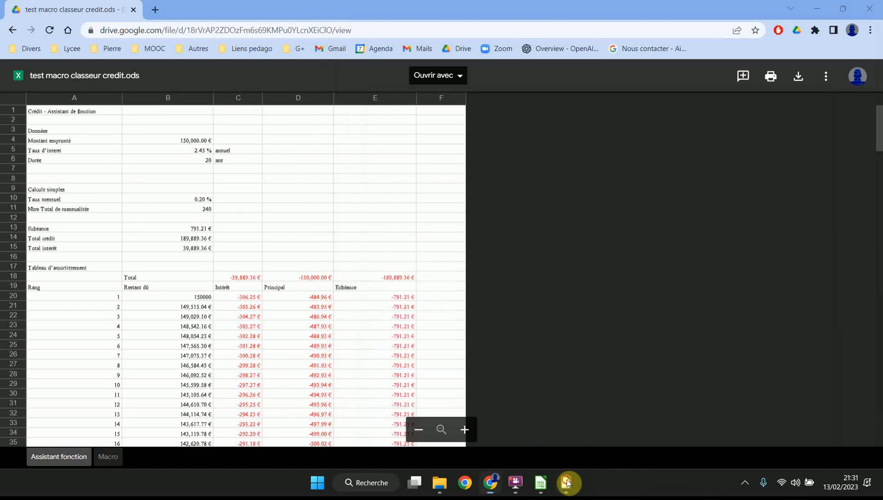
pyautogui.click(566, 482)
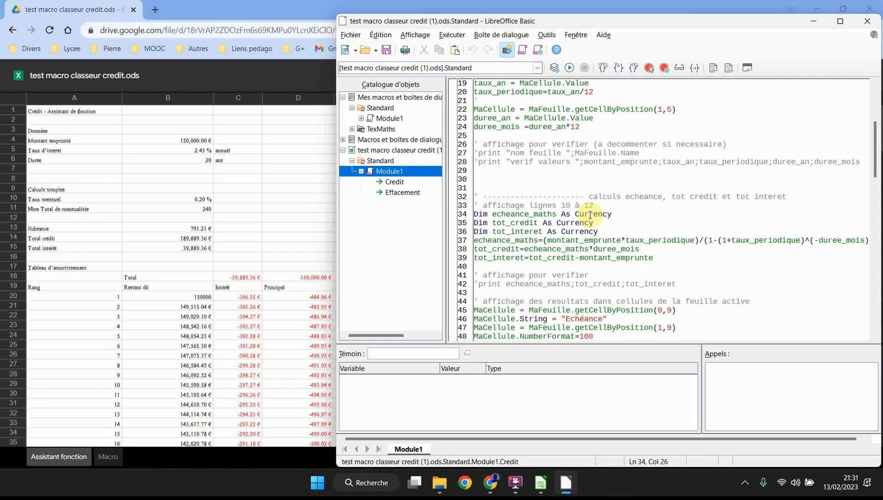
# Examine code lines 34 to 50, from the currency variable declarations to the code that writes the Echéance label and value
pyautogui.scroll(-2, 584, 298)
pyautogui.scroll(-5, 584, 297)
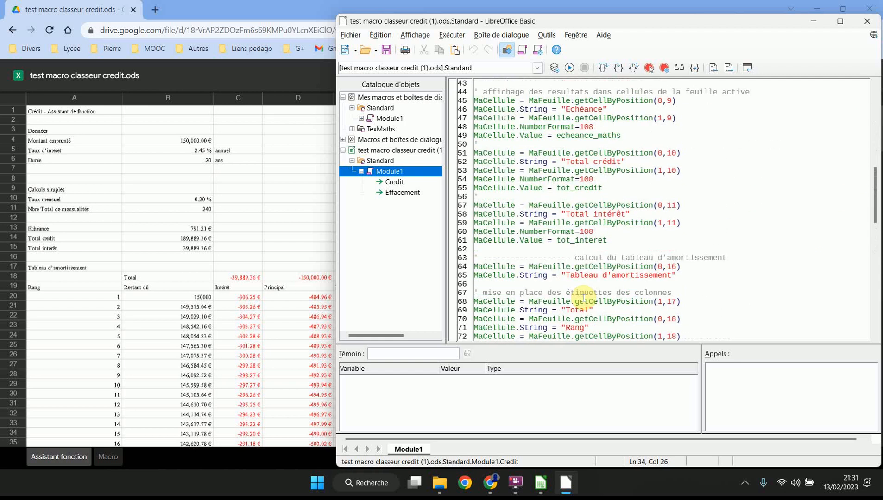
pyautogui.scroll(12, 568, 175)
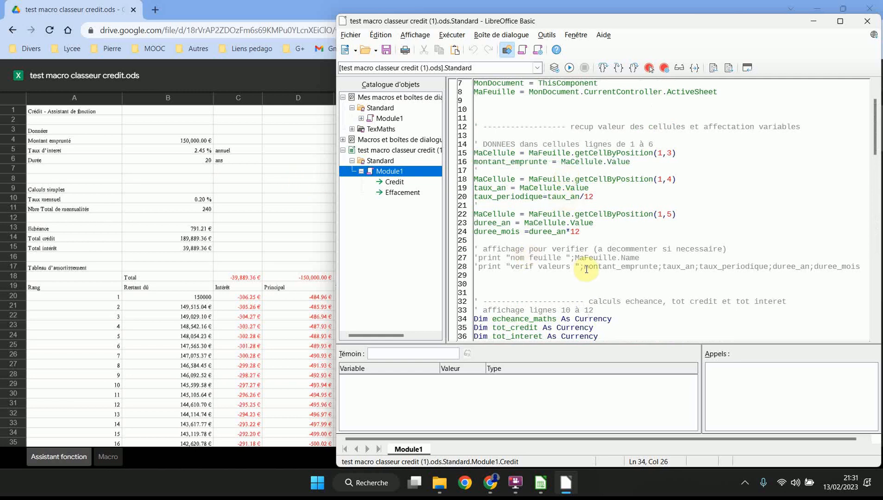
pyautogui.press('Down')
pyautogui.press('Down')
pyautogui.press('Down')
pyautogui.press('Down')
pyautogui.press('Down')
pyautogui.press('Down')
pyautogui.press('Down')
pyautogui.press('Down')
pyautogui.press('Down')
pyautogui.press('Down')
pyautogui.press('Down')
pyautogui.press('Down')
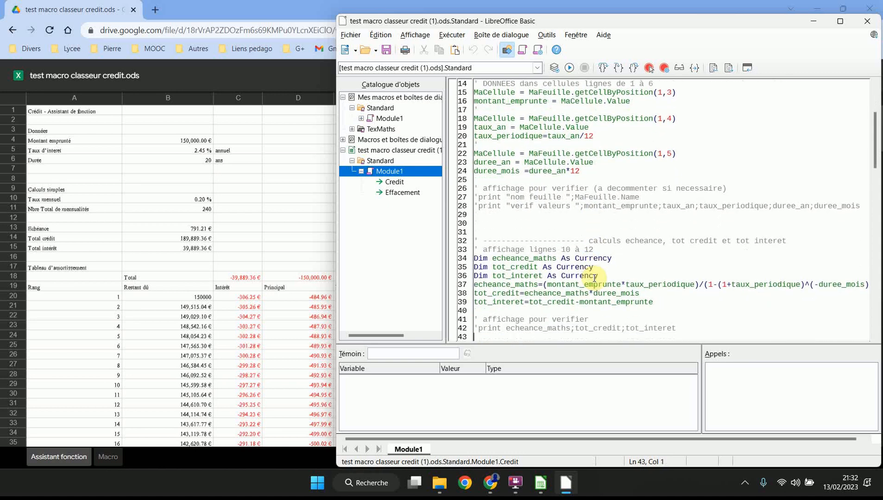
pyautogui.press('Down')
pyautogui.press('Down')
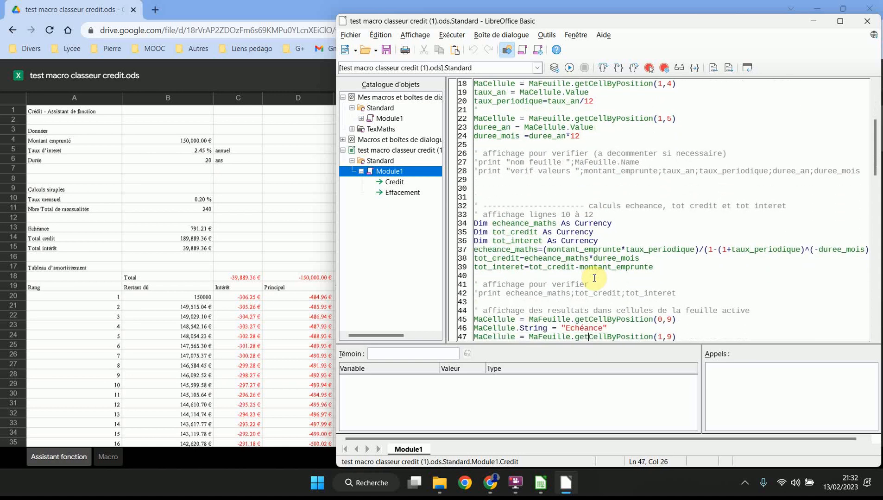
pyautogui.press('Down')
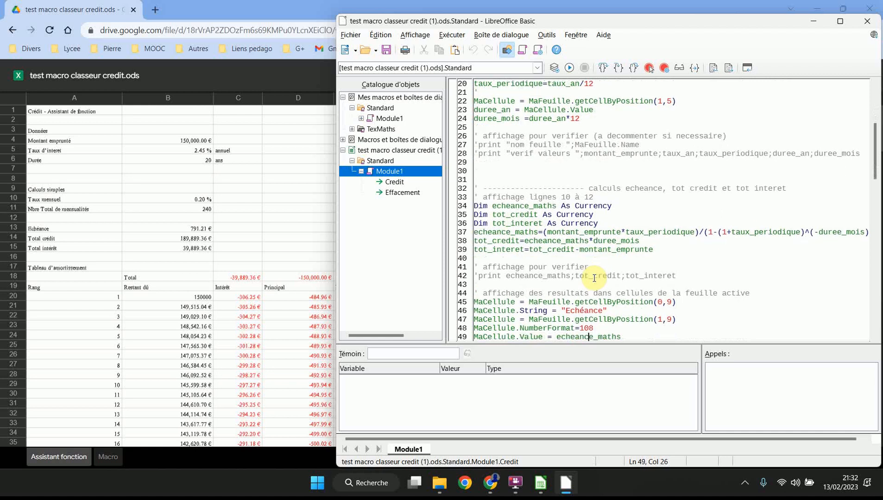
pyautogui.press('Down')
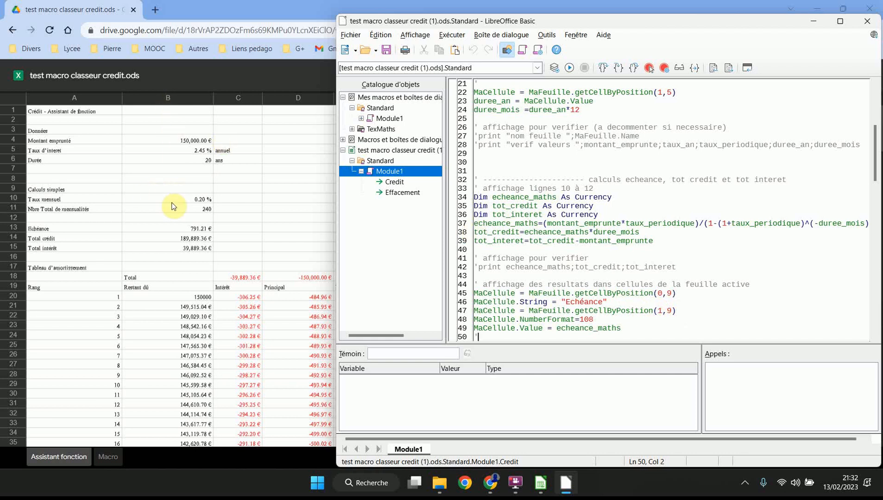
# Check the instalment in cell B10 of the workbook, and return to its NumberFormat=108 code line in the Basic editor
pyautogui.click(542, 485)
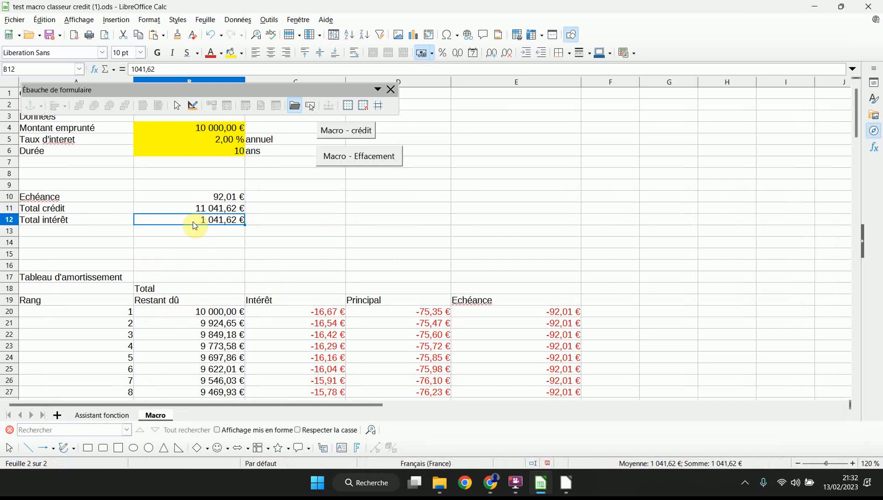
pyautogui.click(226, 198)
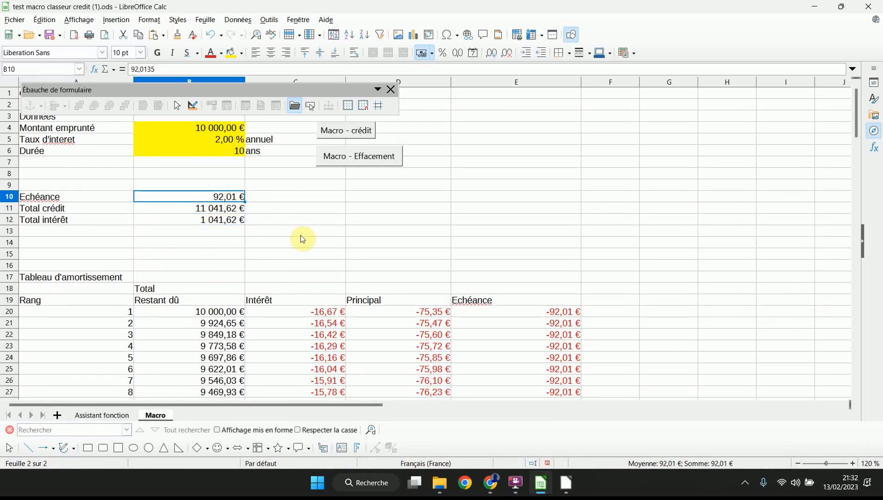
pyautogui.click(567, 486)
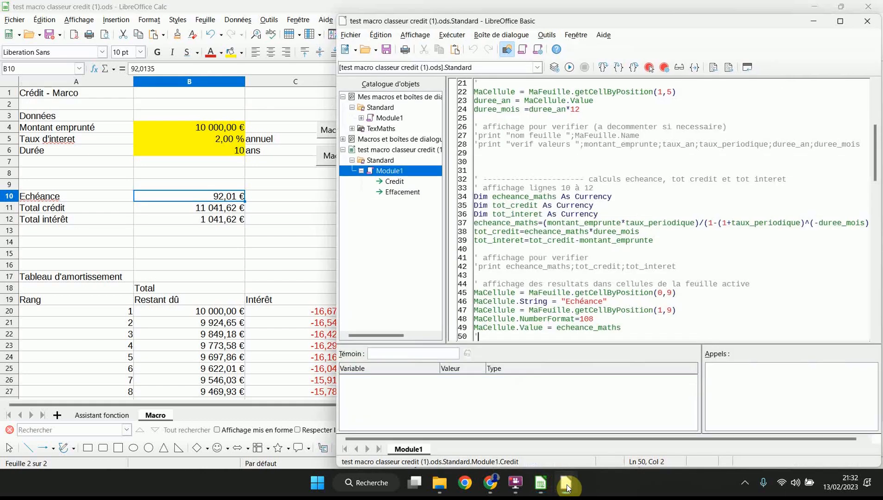
pyautogui.click(604, 317)
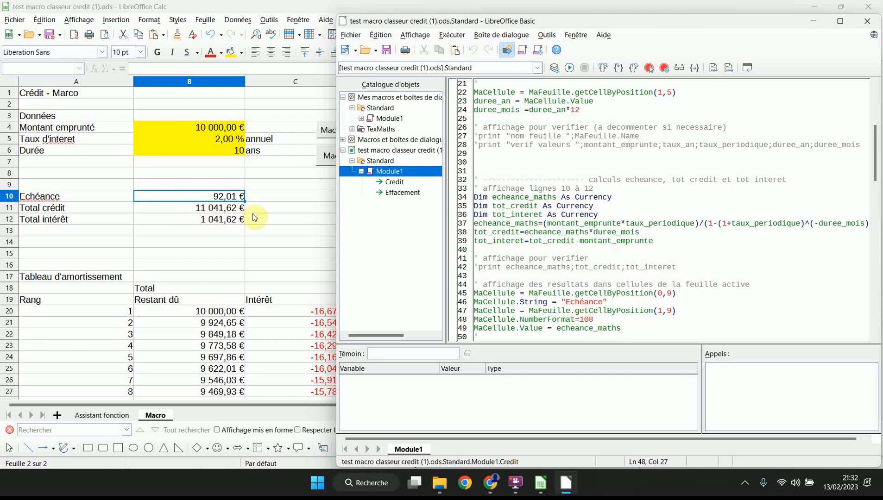
# Examine code lines 51 to 61, which write the Total crédit and Total intérêt labels and values to the sheet
pyautogui.scroll(-3, 638, 301)
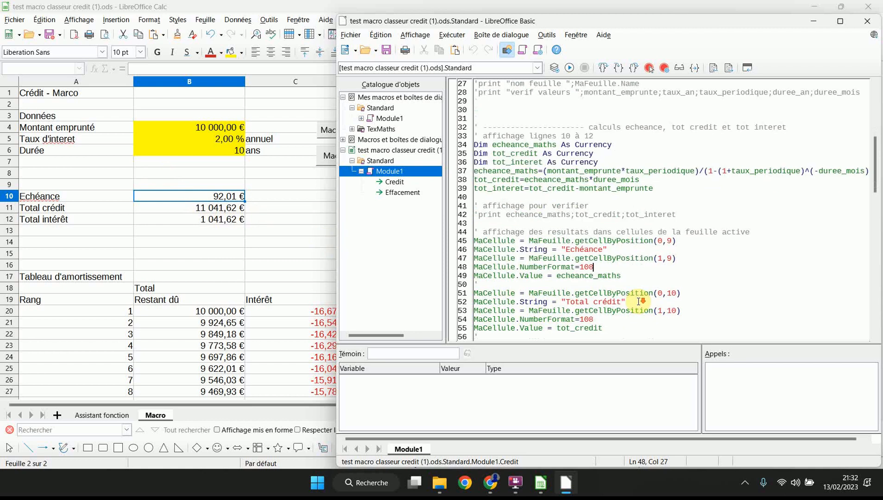
pyautogui.press('Down')
pyautogui.press('Down')
pyautogui.press('Down')
pyautogui.press('Down')
pyautogui.press('Down')
pyautogui.press('Down')
pyautogui.press('Down')
pyautogui.press('Down')
pyautogui.press('Down')
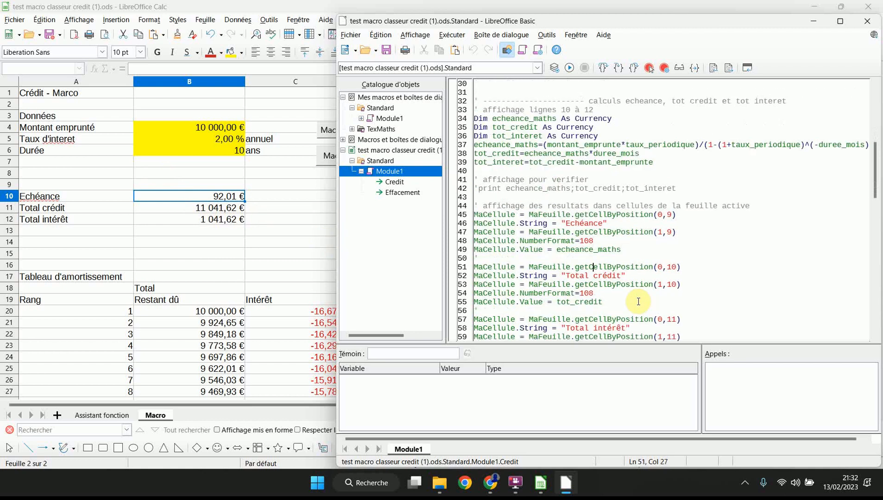
pyautogui.press('Down')
pyautogui.press('Down')
pyautogui.press('Down')
pyautogui.press('Down')
pyautogui.press('Down')
pyautogui.press('Down')
pyautogui.press('Down')
pyautogui.press('Down')
pyautogui.press('Down')
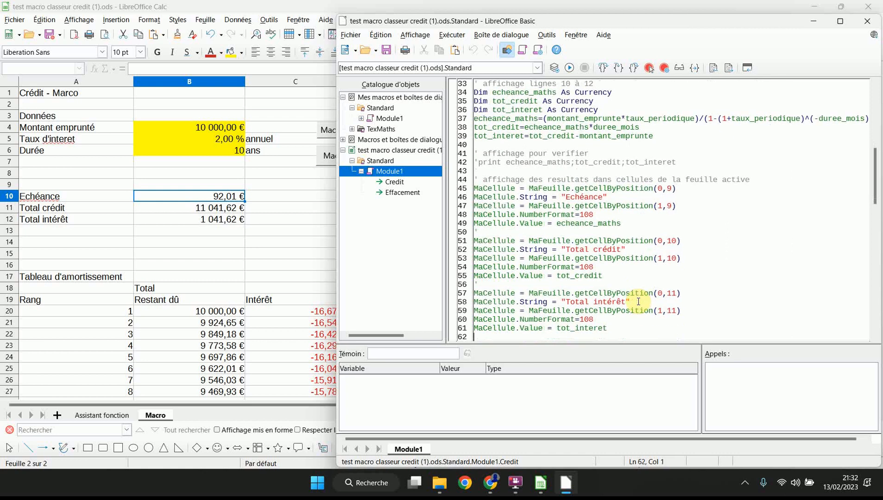
pyautogui.press('Down')
pyautogui.press('Down')
pyautogui.press('Down')
pyautogui.press('Down')
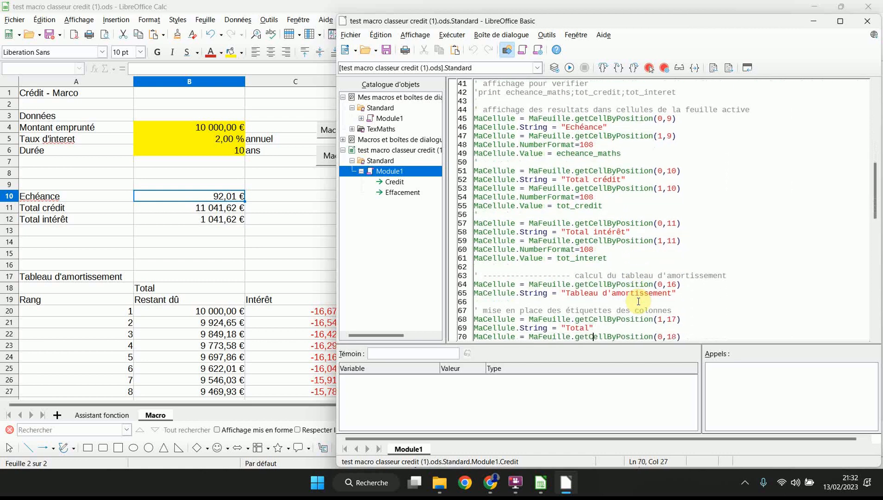
# Examine code lines 63 to 79, which write the Tableau d'amortissement title and the table's column labels
pyautogui.click(708, 285)
pyautogui.press('Down')
pyautogui.press('Down')
pyautogui.press('Down')
pyautogui.press('Down')
pyautogui.press('Down')
pyautogui.press('Down')
pyautogui.press('Down')
pyautogui.press('Down')
pyautogui.press('Down')
pyautogui.press('Down')
pyautogui.press('Down')
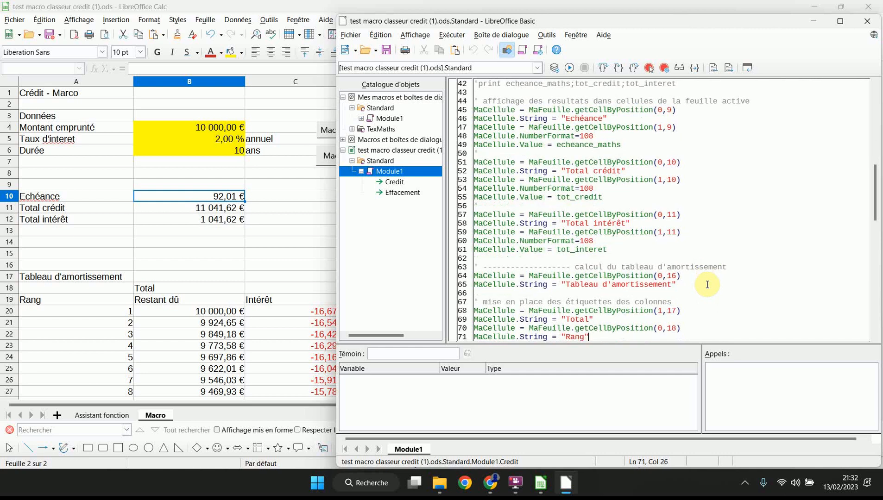
pyautogui.press('Down')
pyautogui.press('Down')
pyautogui.press('Down')
pyautogui.press('Down')
pyautogui.press('Down')
pyautogui.press('Down')
pyautogui.press('Down')
pyautogui.press('Down')
pyautogui.press('Down')
pyautogui.press('Down')
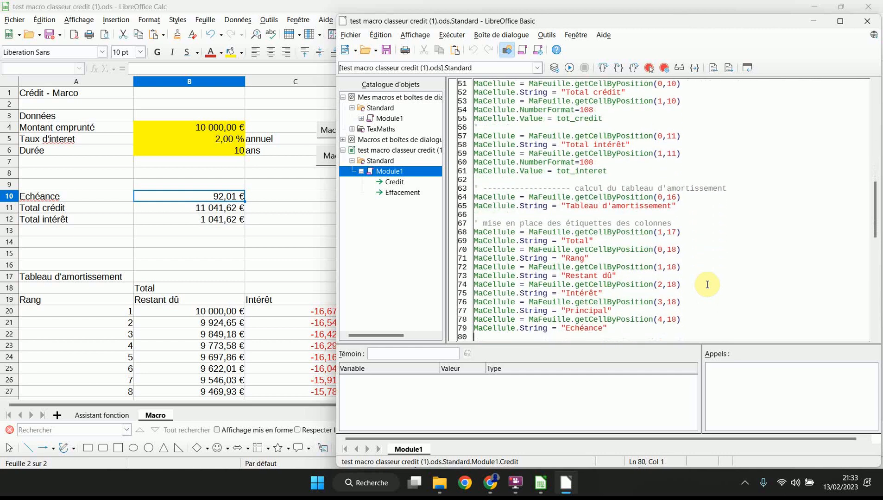
# Examine code lines 81 to 92, covering the first remaining balance and the start of the loop that fills the amortisation table
pyautogui.press('Return')
pyautogui.press('Return')
pyautogui.write("' mise en place de la boucle pour les valeurs du tableau")
pyautogui.press('Return')
pyautogui.write('Dim i As Integer')
pyautogui.press('Return')
pyautogui.write('for i = 0 to duree_mois-1')
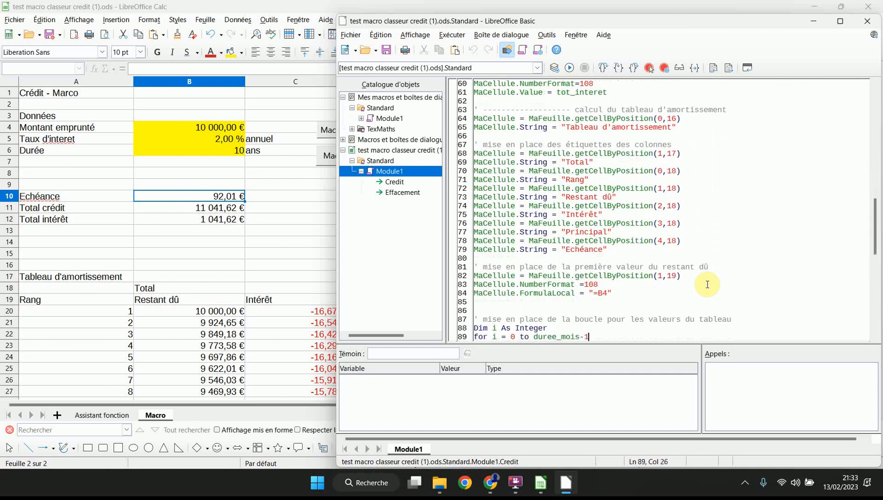
pyautogui.press('Return')
pyautogui.press('Return')
pyautogui.write('MaCellule = MaFeuille.getCellByPosition(0,19+i)')
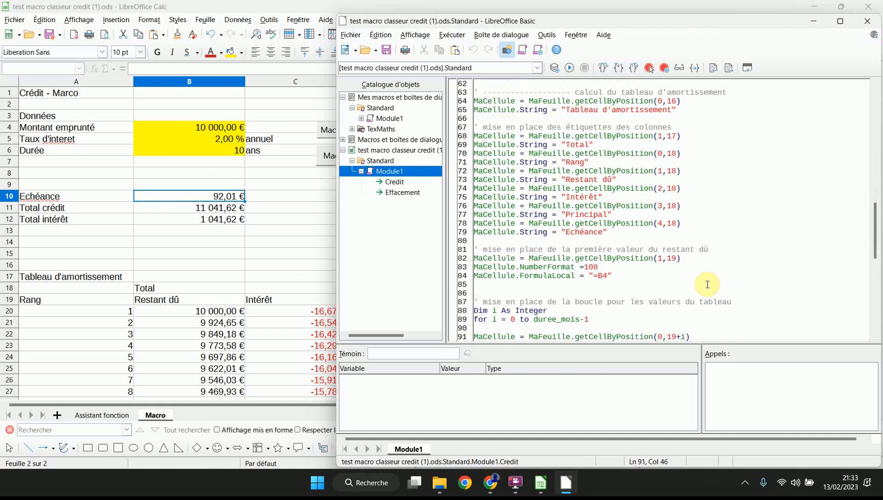
pyautogui.press('Return')
pyautogui.write('MaCellule.NumberFormat = 1')
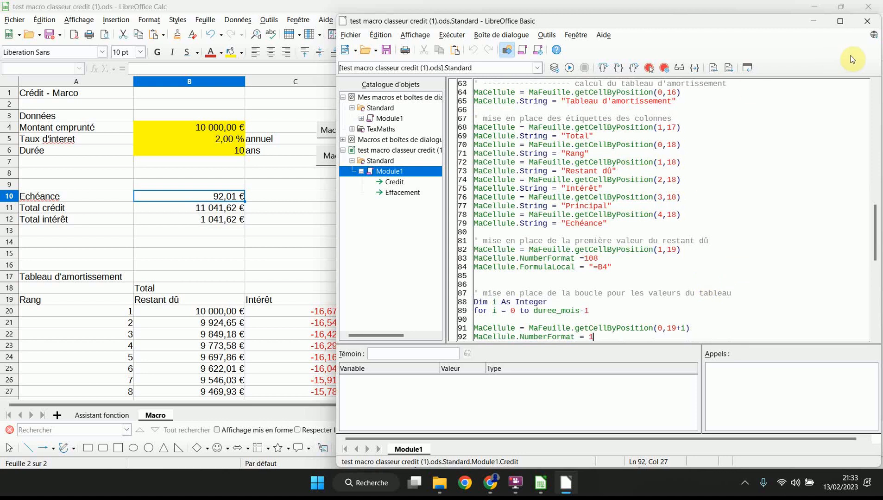
# Close the Basic editor and set the borrowed amount in cell B4 of the Macro sheet to 150000
pyautogui.click(866, 22)
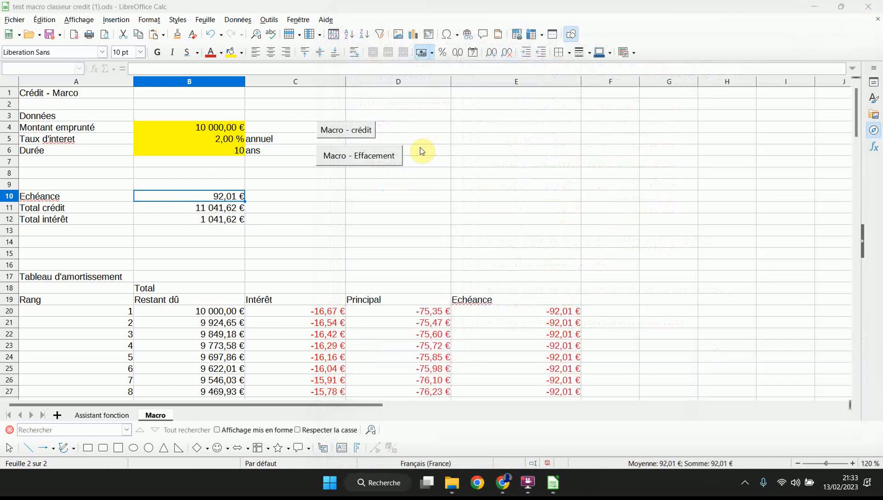
pyautogui.click(209, 133)
pyautogui.write('1')
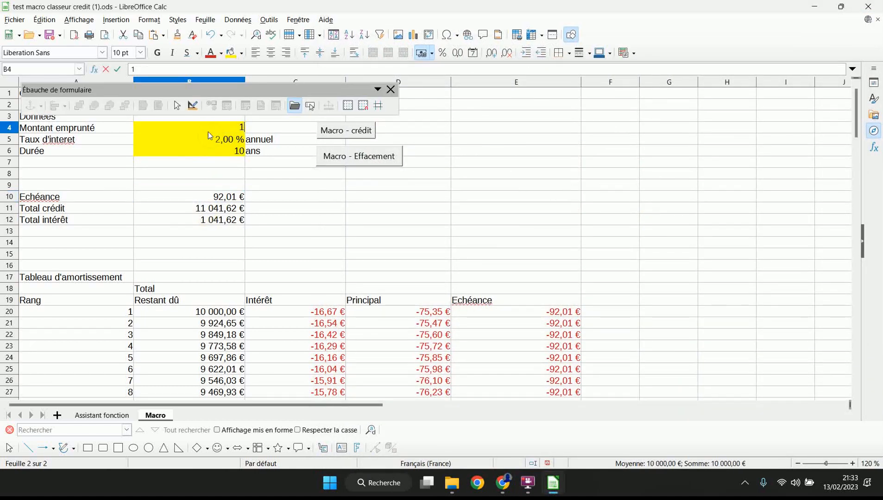
pyautogui.write('50000')
pyautogui.press('Return')
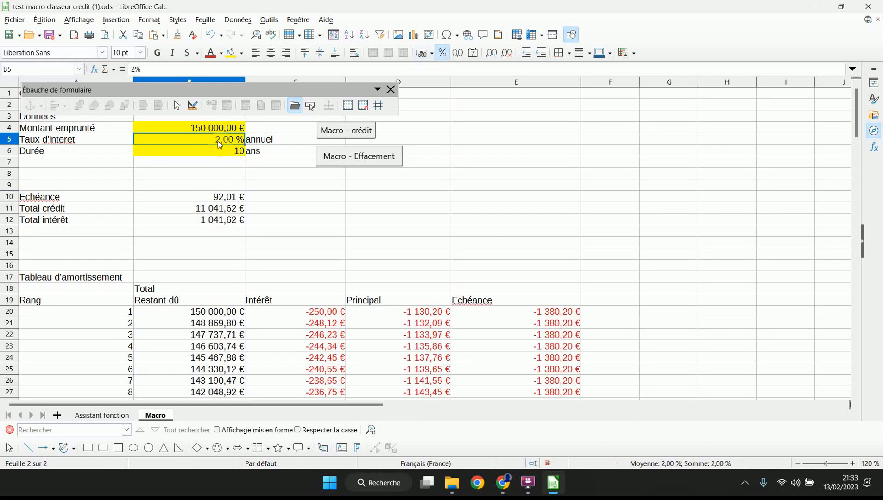
# Consult the loan data on the Assistant fonction sheet, and set the Macro sheet's interest rate to 2,45 % and duration to 20 years
pyautogui.click(121, 416)
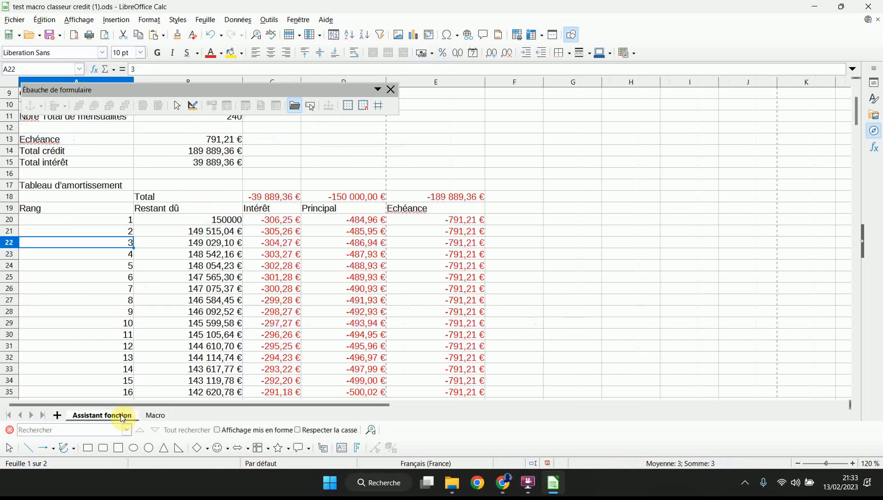
pyautogui.scroll(3, 210, 245)
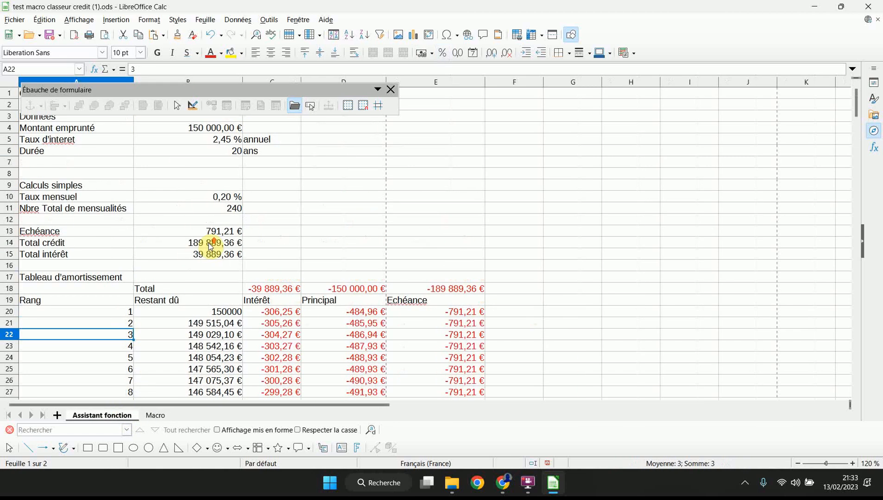
pyautogui.click(155, 415)
pyautogui.write('2,45')
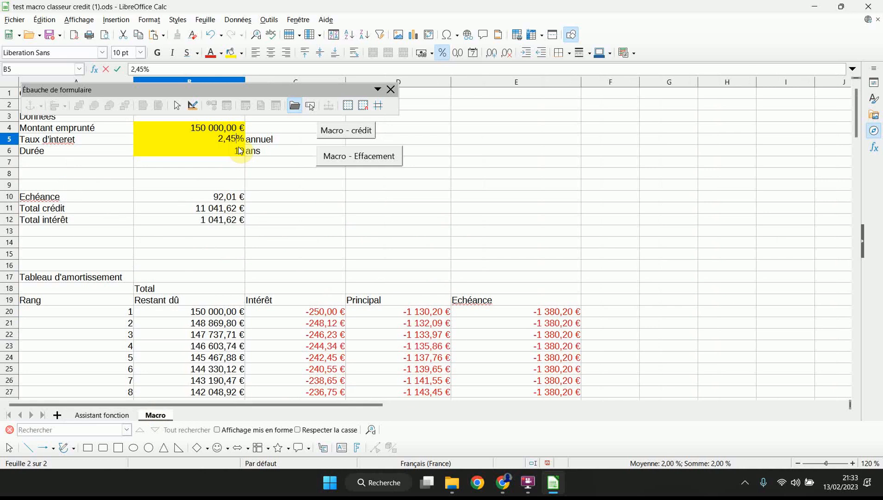
pyautogui.click(228, 156)
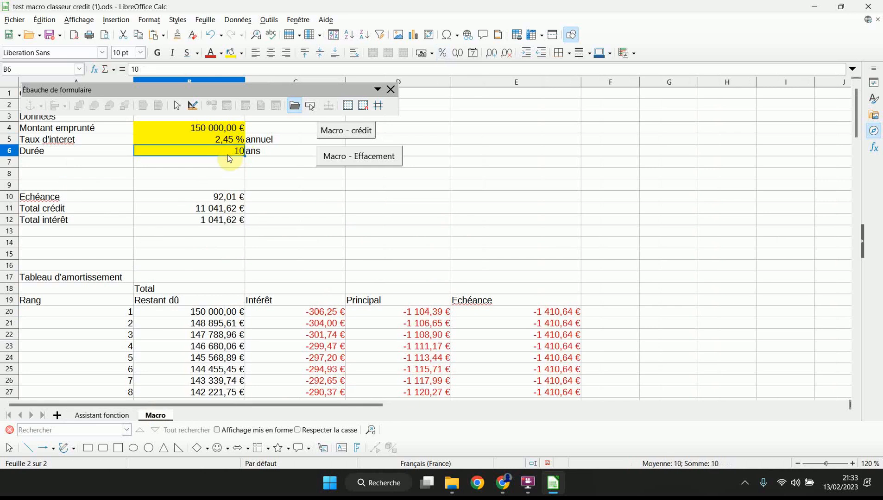
pyautogui.write('20')
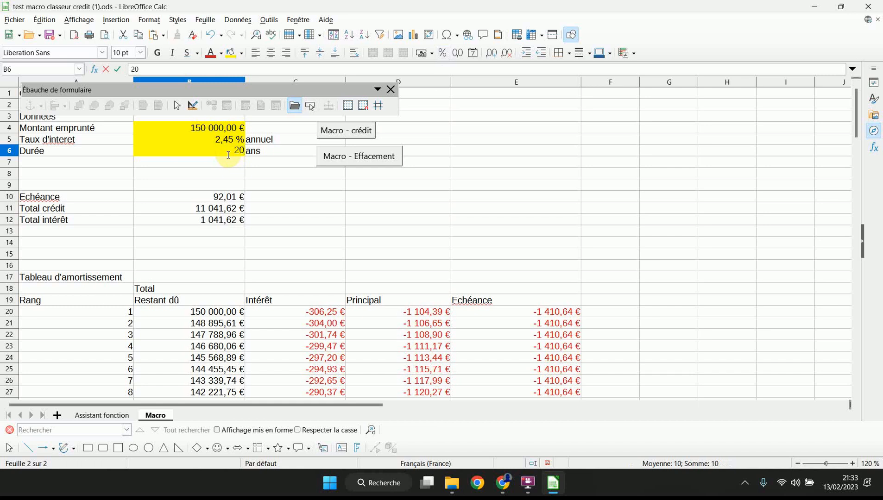
pyautogui.press('Return')
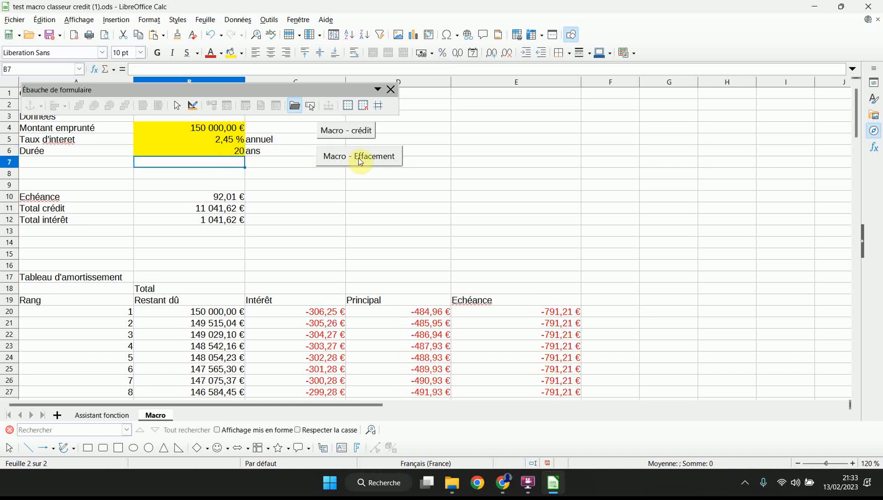
# Run the clearing macro and the credit macro on the Macro sheet
pyautogui.click(360, 160)
pyautogui.click(343, 133)
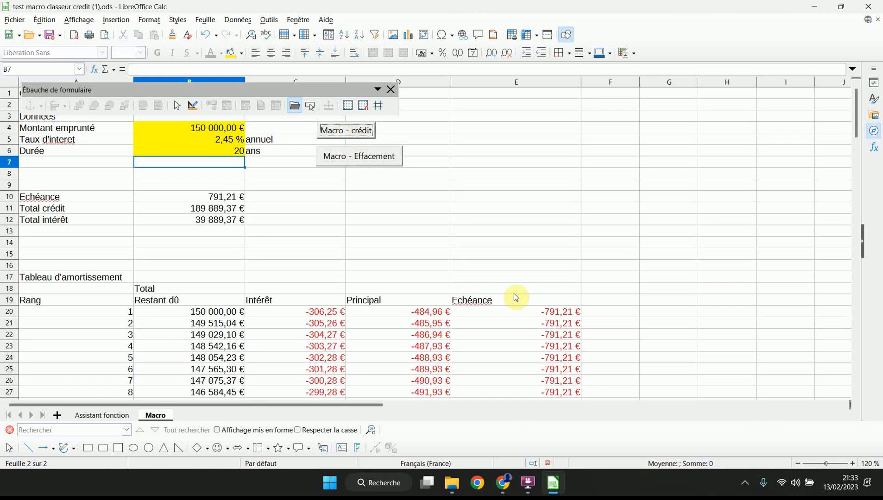
# Examine the generated amortisation table down to its last rows and check the final remaining balance in cell B260
pyautogui.scroll(-20, 534, 297)
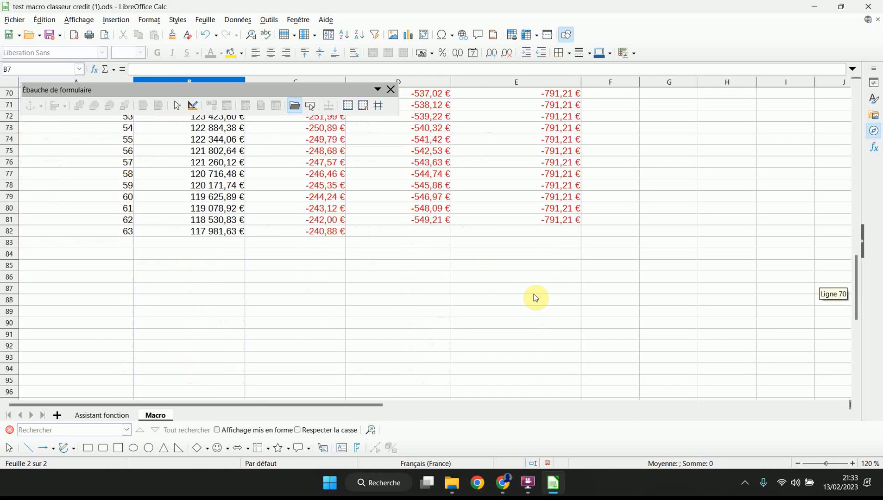
pyautogui.scroll(-9, 536, 297)
pyautogui.scroll(-13, 535, 297)
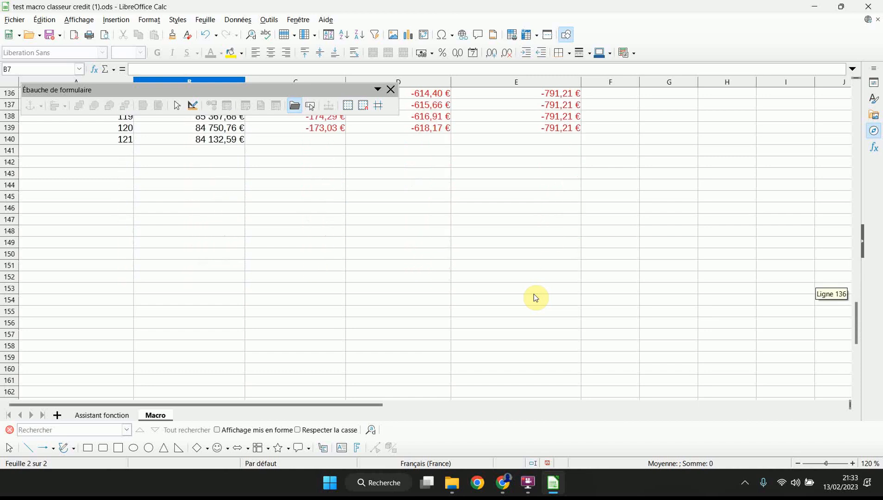
pyautogui.scroll(-6, 535, 297)
pyautogui.scroll(-11, 535, 296)
pyautogui.scroll(-7, 536, 297)
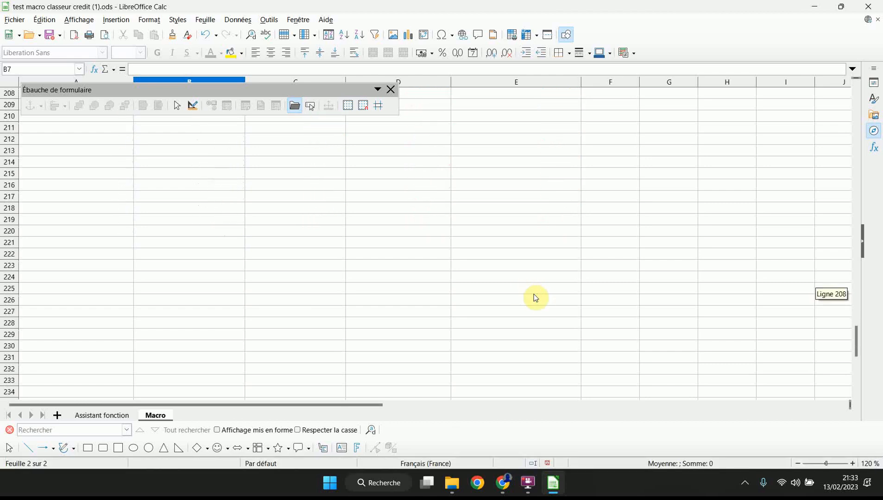
pyautogui.scroll(-5, 535, 298)
pyautogui.scroll(-9, 536, 297)
pyautogui.scroll(-3, 536, 297)
pyautogui.scroll(9, 536, 297)
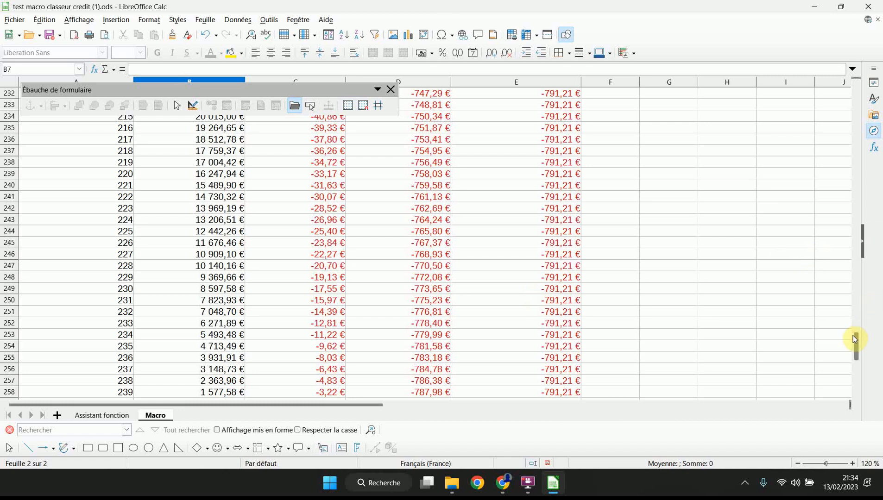
pyautogui.moveTo(852, 336); pyautogui.dragTo(854, 340)
pyautogui.click(235, 370)
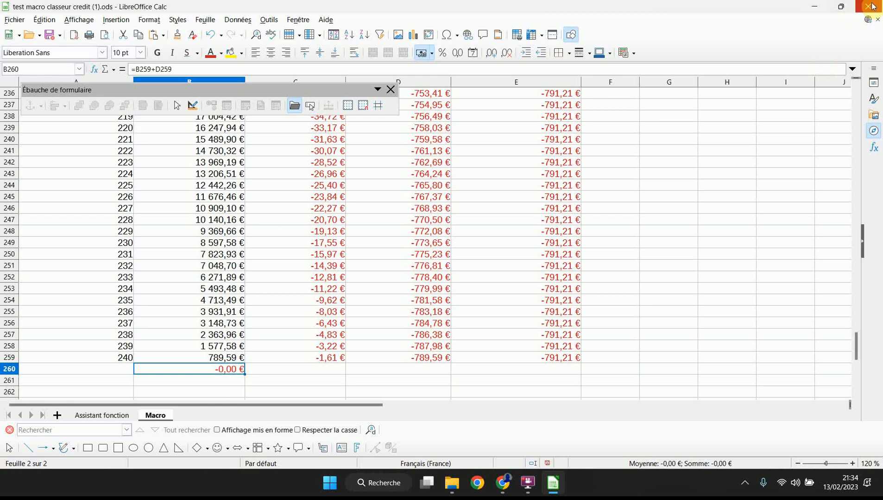
pyautogui.click(528, 483)
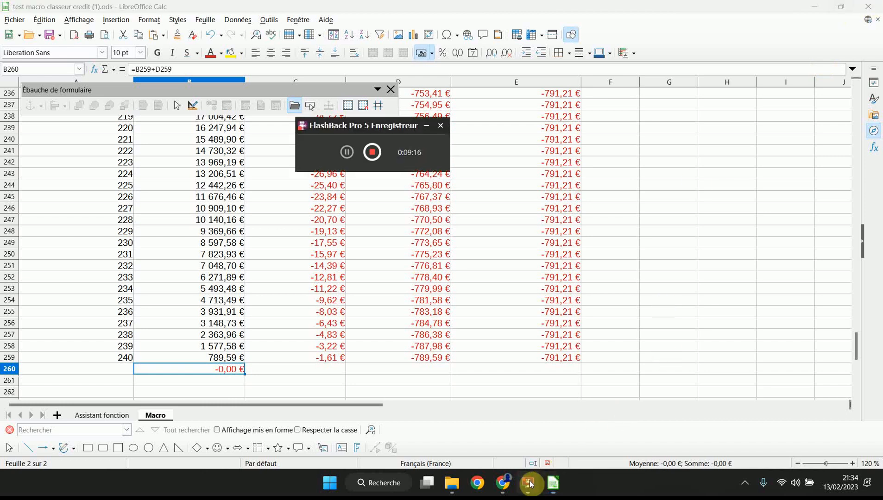